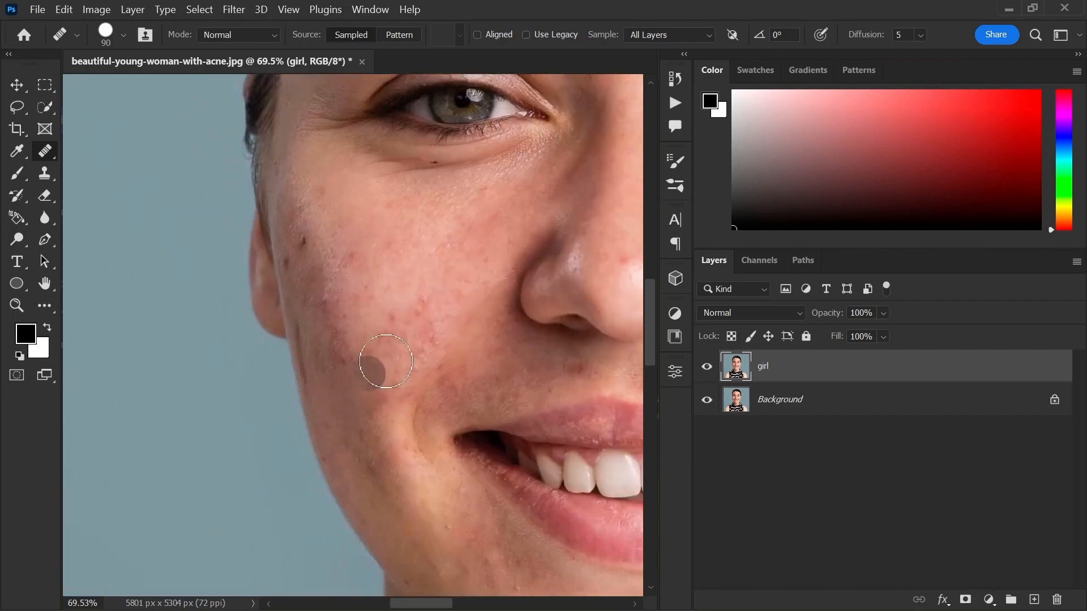
# - Retouch larger blemishes on the woman's right cheek with the Healing Brush, reducing the brush size to 60
pyautogui.moveTo(292, 202); pyautogui.dragTo(304, 240)
pyautogui.scroll(6, 351, 376)
pyautogui.press('[')
pyautogui.press('[')
pyautogui.press('[')
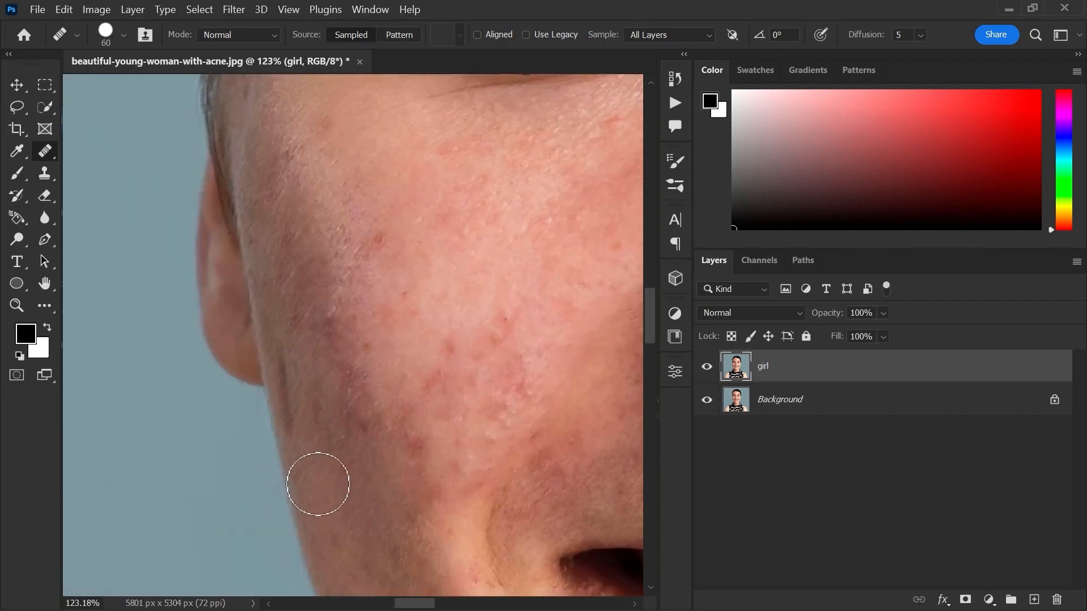
pyautogui.scroll(-4, 364, 401)
pyautogui.scroll(3, 269, 333)
pyautogui.moveTo(269, 332); pyautogui.dragTo(294, 589)
pyautogui.scroll(-3, 311, 330)
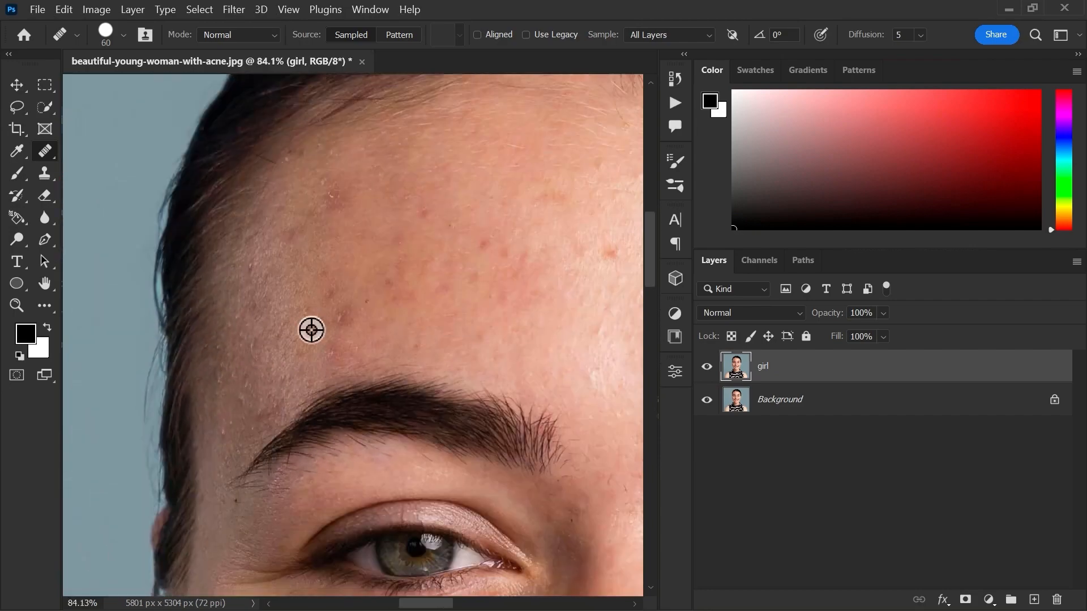
# - Sample clean skin and heal the visible spots on the forehead and neck with the size 60 Healing Brush
pyautogui.moveTo(509, 243); pyautogui.dragTo(301, 272)
pyautogui.moveTo(413, 526); pyautogui.dragTo(412, 84)
pyautogui.keyDown('alt'); pyautogui.click(384, 444); pyautogui.keyUp('alt')
pyautogui.moveTo(348, 510); pyautogui.dragTo(348, 114)
pyautogui.scroll(-1, 402, 411)
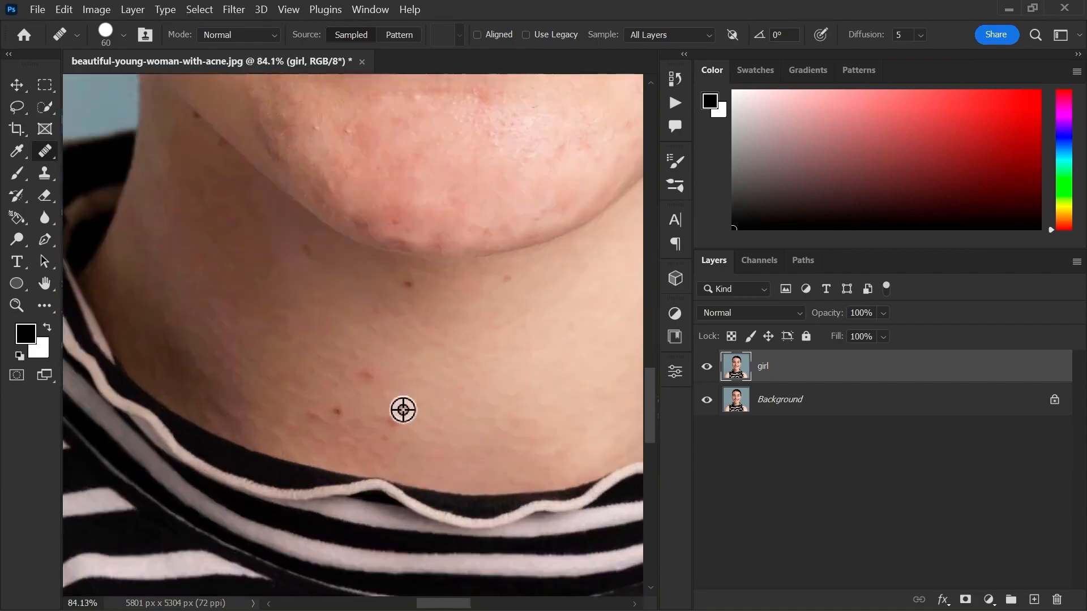
pyautogui.keyDown('alt'); pyautogui.click(403, 411); pyautogui.keyUp('alt')
pyautogui.click(373, 359)
# - Enlarge the Healing Brush to 90 and heal the spots on the shoulders and upper arm using nearby sampled skin
pyautogui.moveTo(566, 424); pyautogui.dragTo(142, 170)
pyautogui.keyDown('alt'); pyautogui.click(426, 269); pyautogui.keyUp('alt')
pyautogui.press(']')
pyautogui.press(']')
pyautogui.press(']')
pyautogui.moveTo(453, 348); pyautogui.dragTo(442, 380)
pyautogui.moveTo(131, 177)
pyautogui.mouseDown()
pyautogui.moveTo(230, 325)
pyautogui.moveTo(566, 232)
pyautogui.mouseUp()
pyautogui.keyDown('alt'); pyautogui.click(204, 532); pyautogui.keyUp('alt')
pyautogui.click(159, 536)
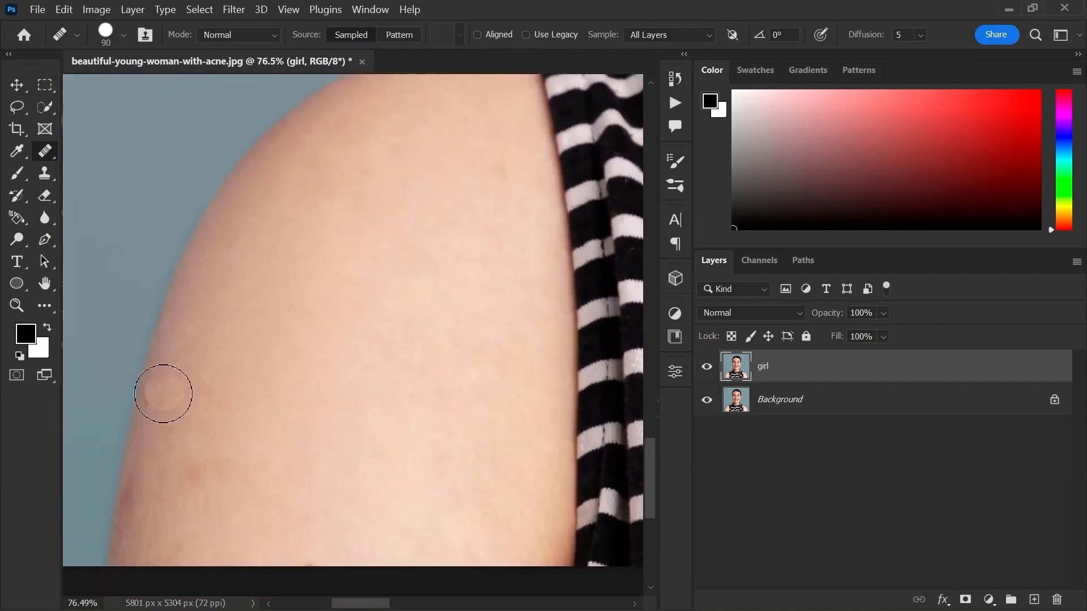
# - Duplicate the girl layer and rename the copy "Skin Softening"
pyautogui.hotkey('ctrl', '0')
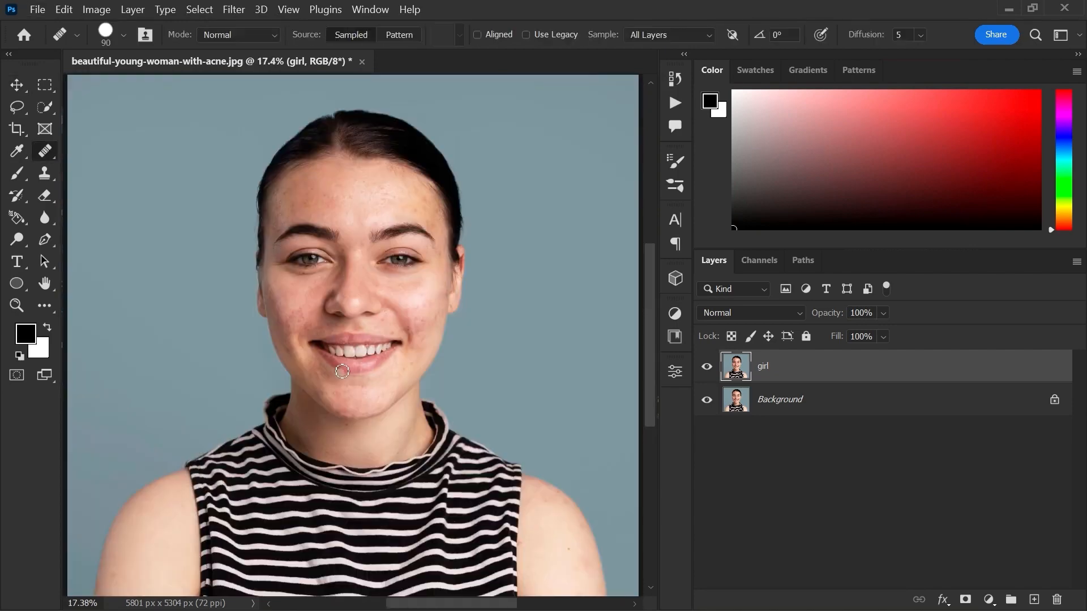
pyautogui.press('v')
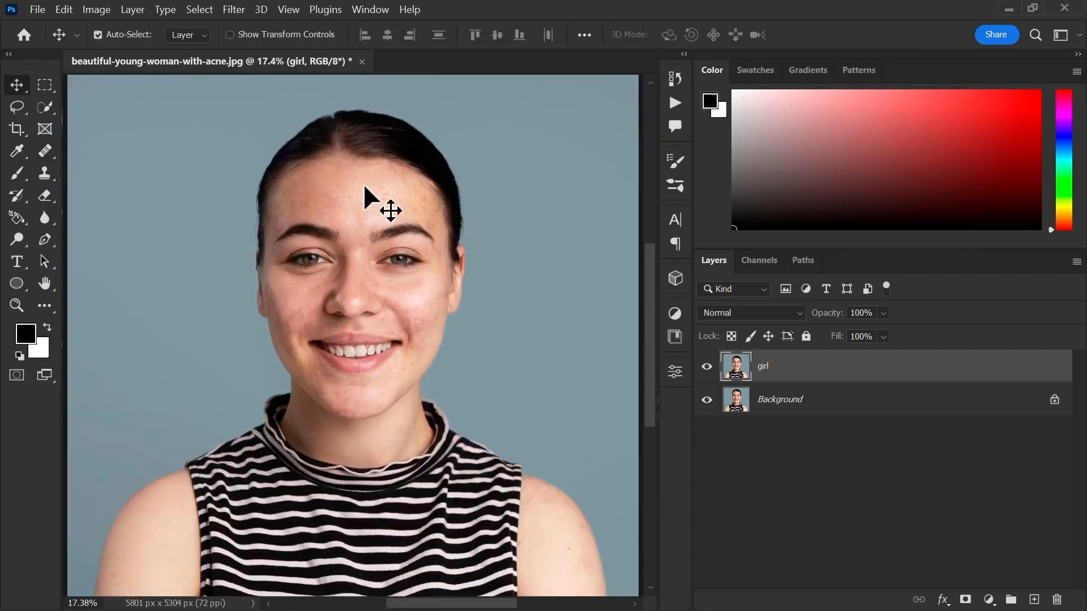
pyautogui.click(707, 366)
pyautogui.moveTo(777, 371); pyautogui.dragTo(1034, 599)
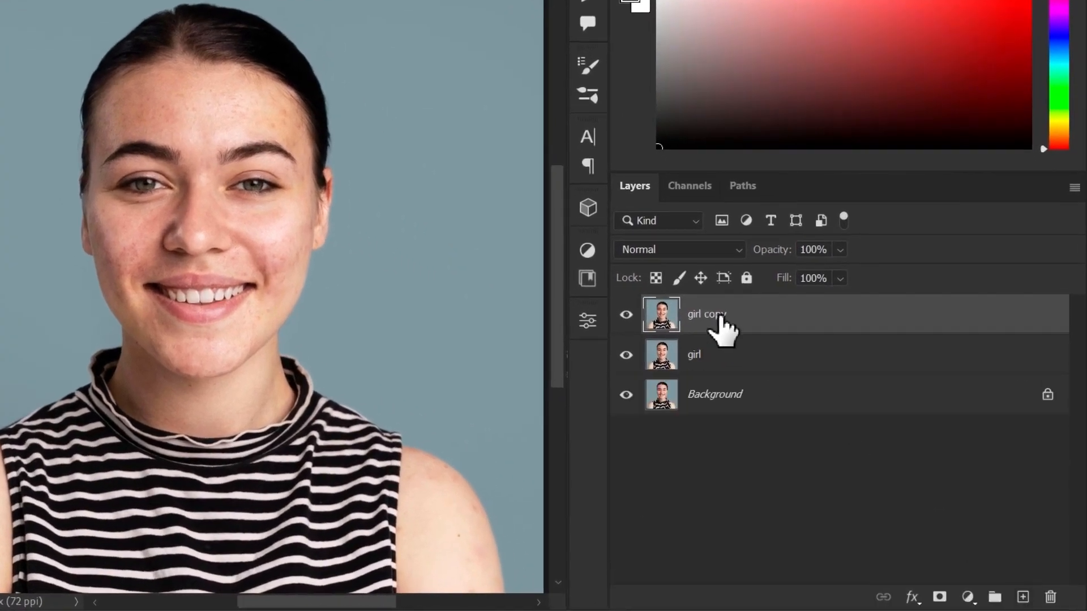
pyautogui.doubleClick(721, 319)
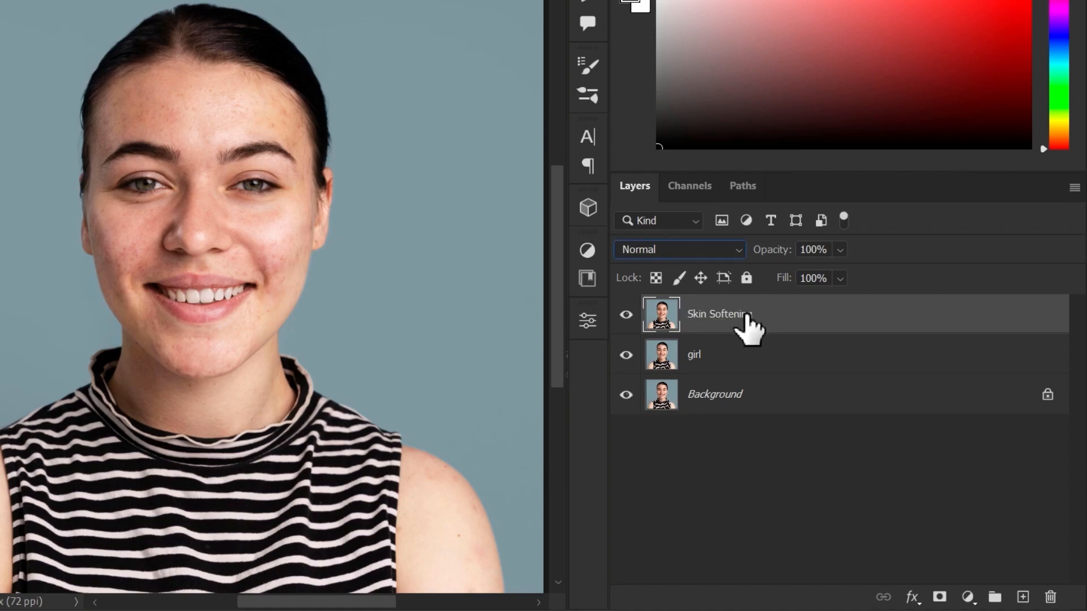
# - Convert the Skin Softening layer to a smart object and set its blend mode to Vivid Light
pyautogui.rightClick(765, 319)
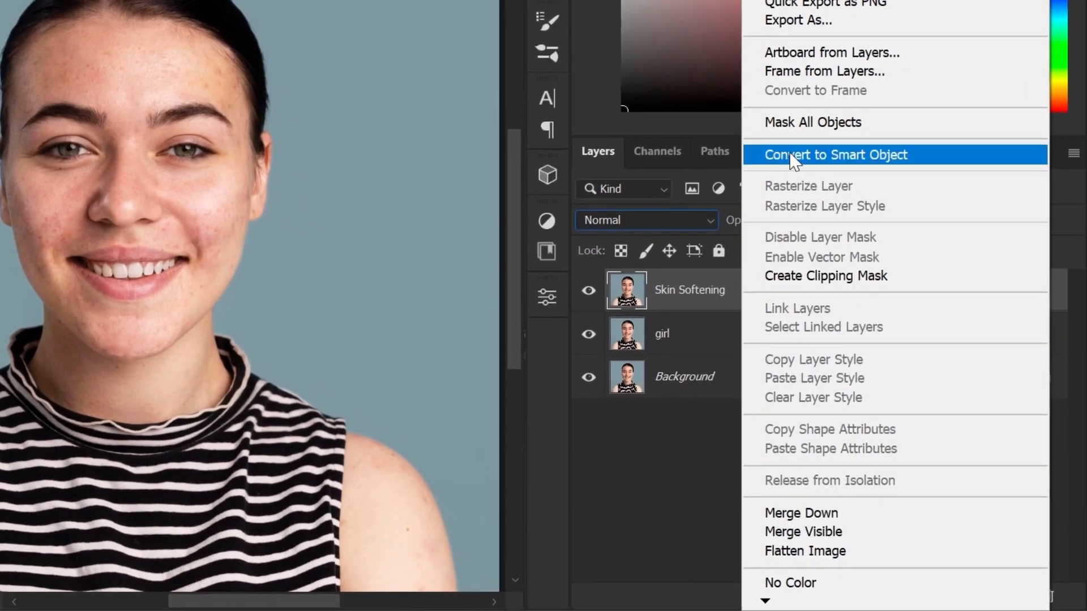
pyautogui.click(790, 156)
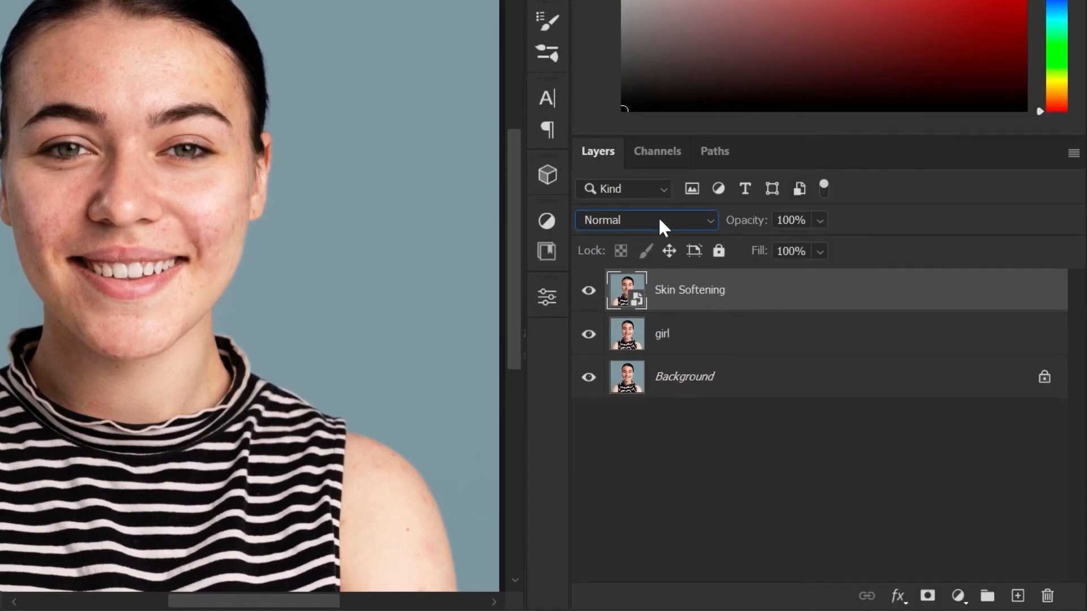
pyautogui.click(658, 221)
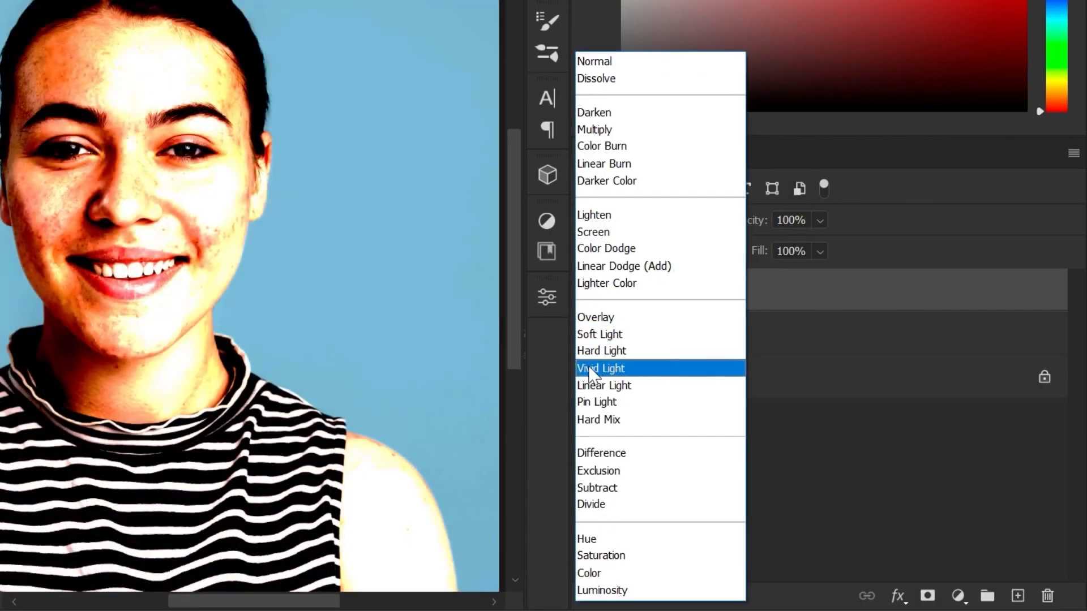
pyautogui.click(590, 375)
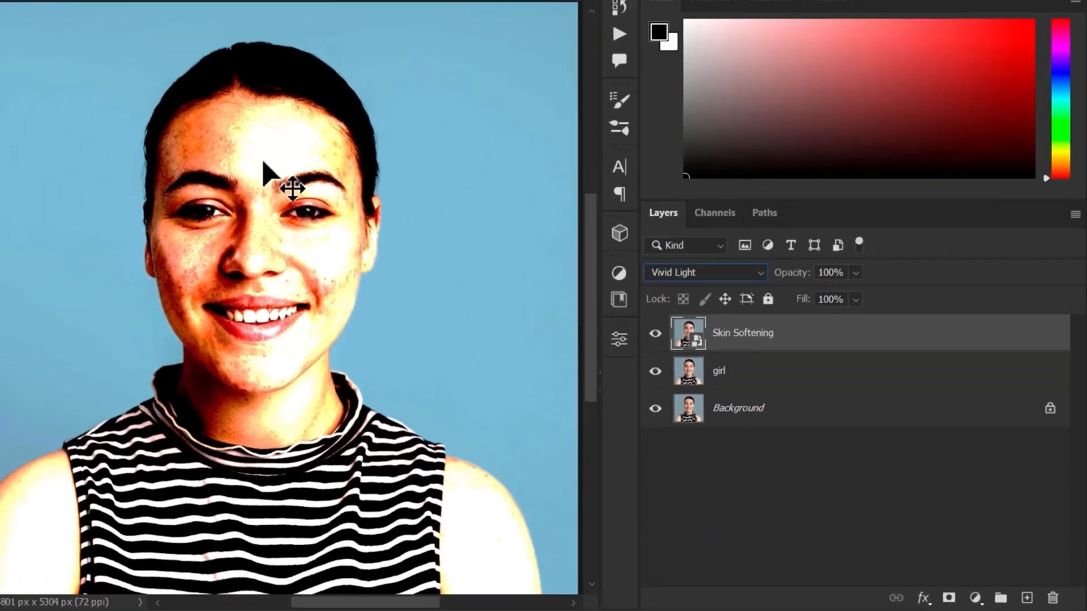
pyautogui.click(98, 10)
pyautogui.moveTo(121, 48)
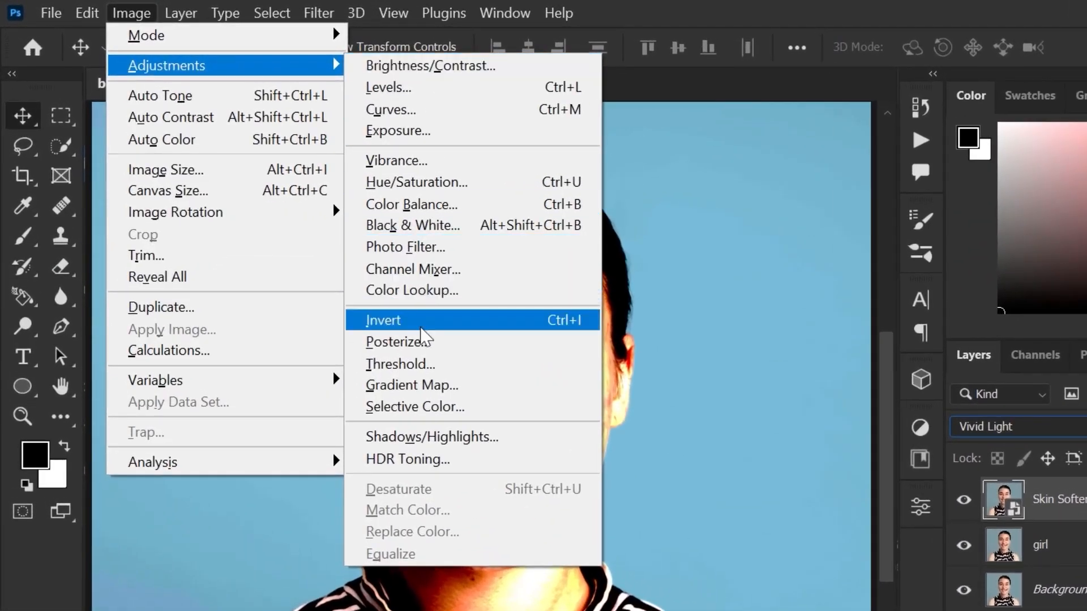
pyautogui.click(409, 328)
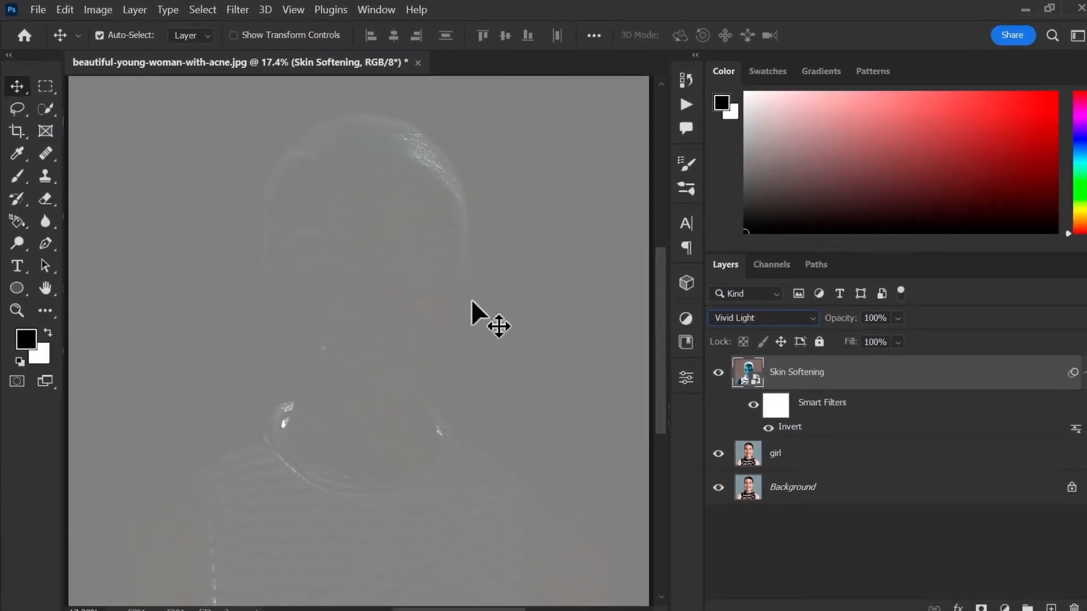
pyautogui.hotkey('ctrl', 'z')
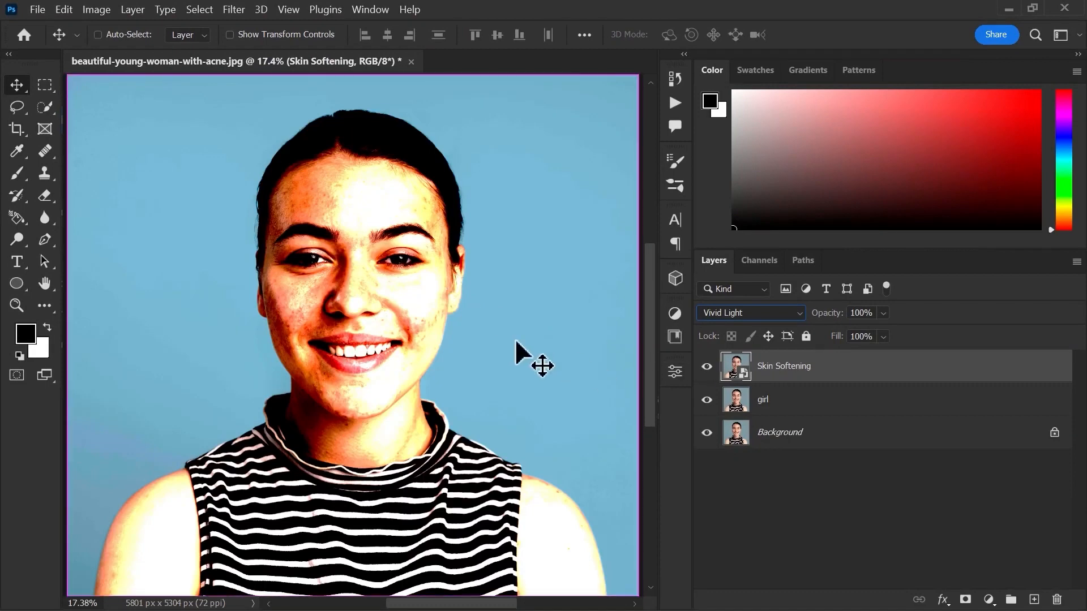
# - Invert the Skin Softening layer and apply a High Pass filter with a radius of 37.4 pixels
pyautogui.hotkey('ctrl', 'i')
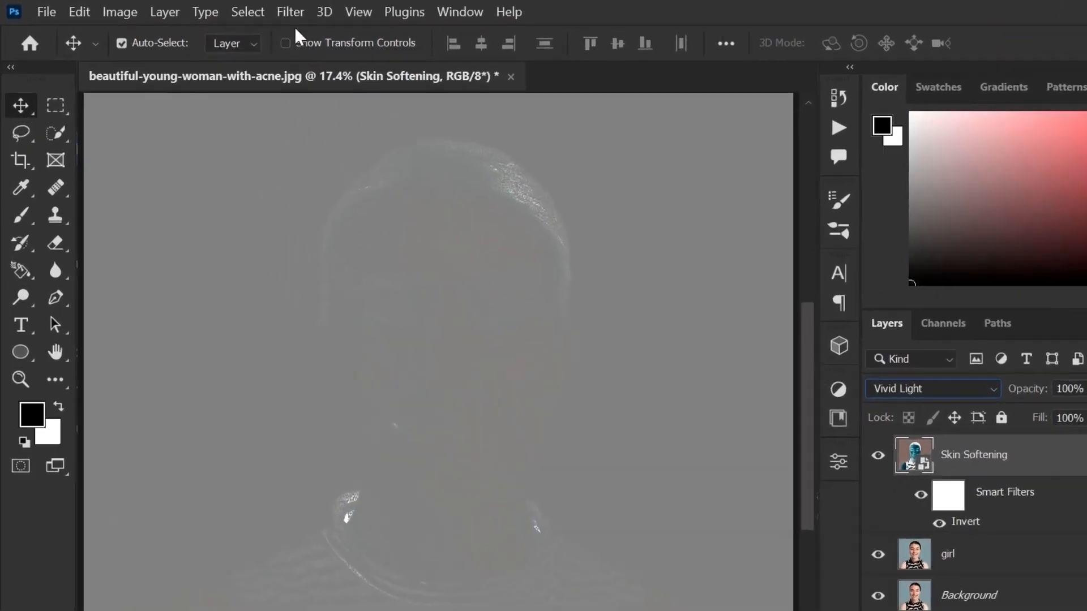
pyautogui.click(234, 10)
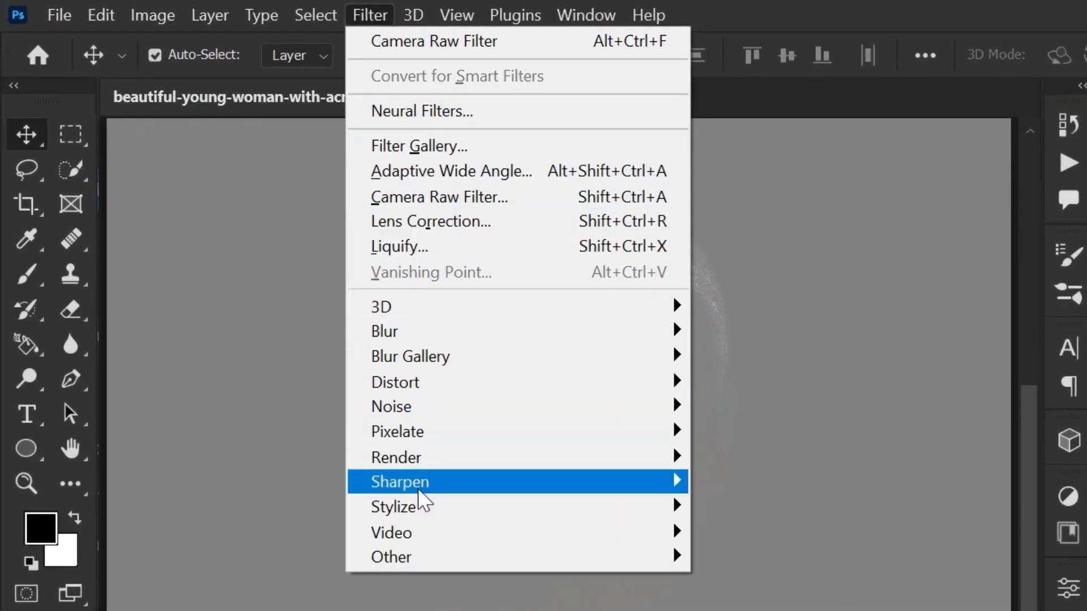
pyautogui.moveTo(260, 354)
pyautogui.click(708, 568)
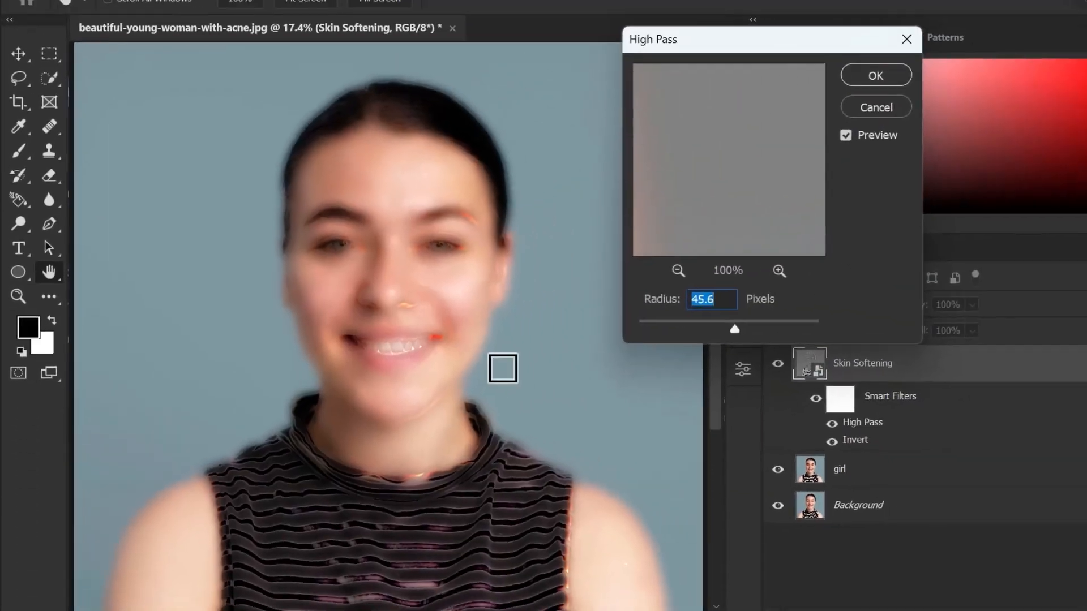
pyautogui.moveTo(365, 259); pyautogui.dragTo(412, 315)
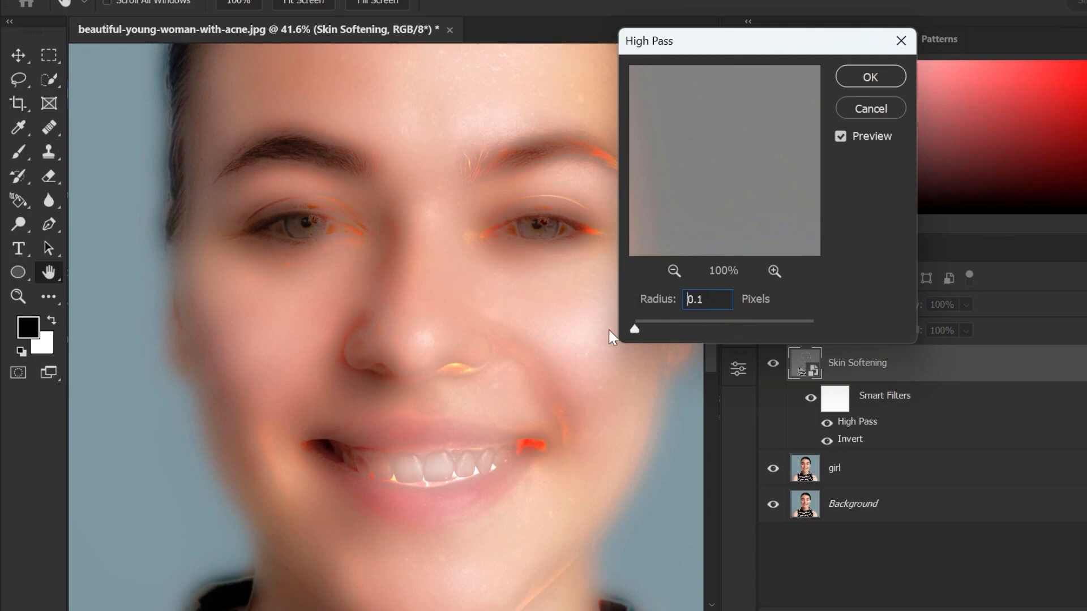
pyautogui.moveTo(635, 328); pyautogui.dragTo(725, 325)
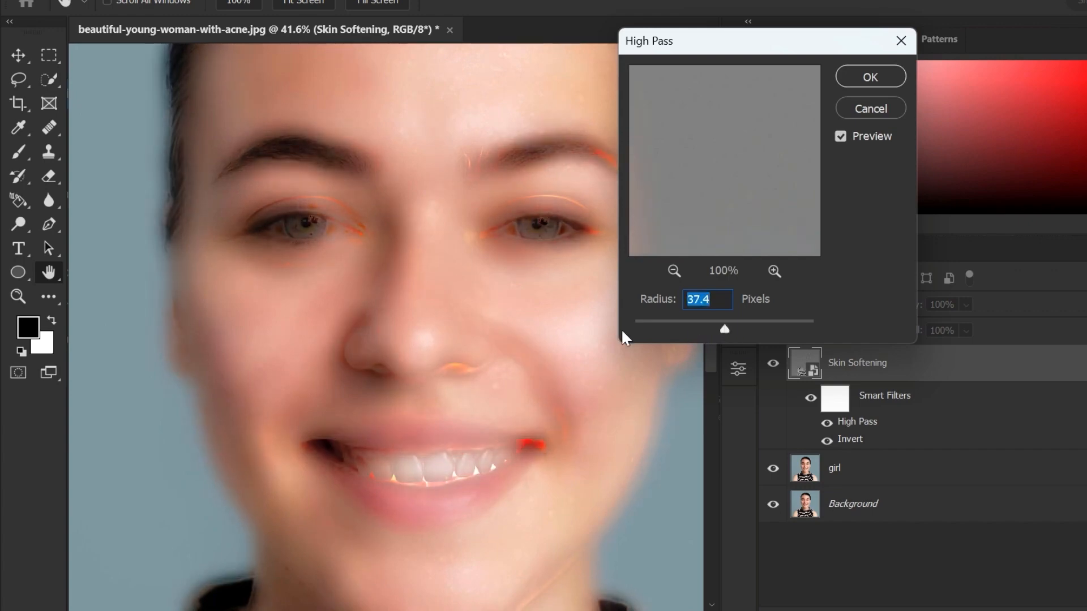
pyautogui.click(870, 75)
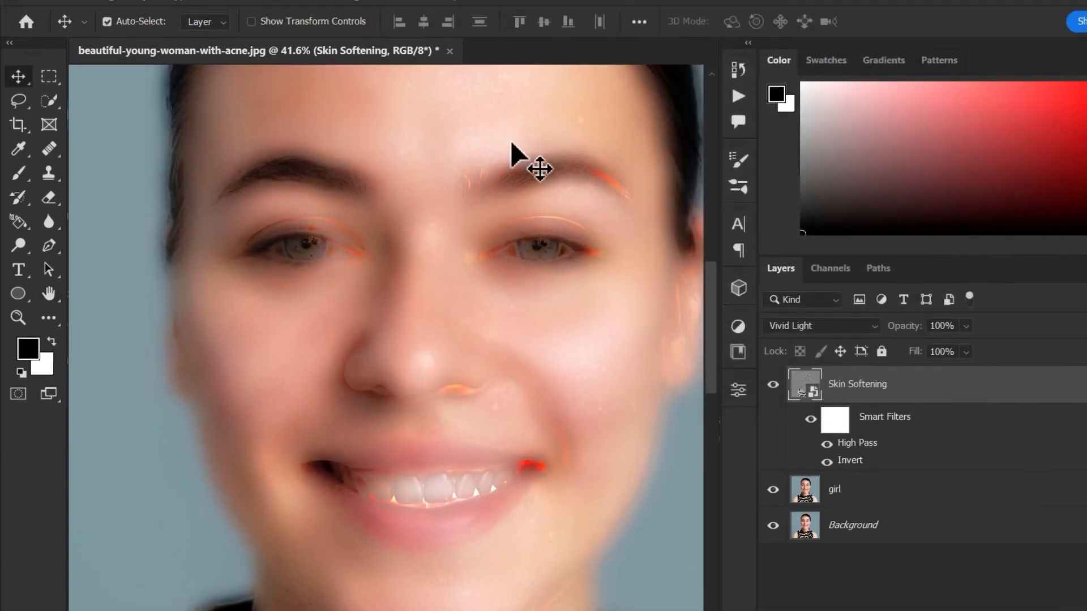
# - Apply a Gaussian Blur filter to the Skin Softening layer, adjusting the radius to bring back fine skin texture
pyautogui.click(255, 11)
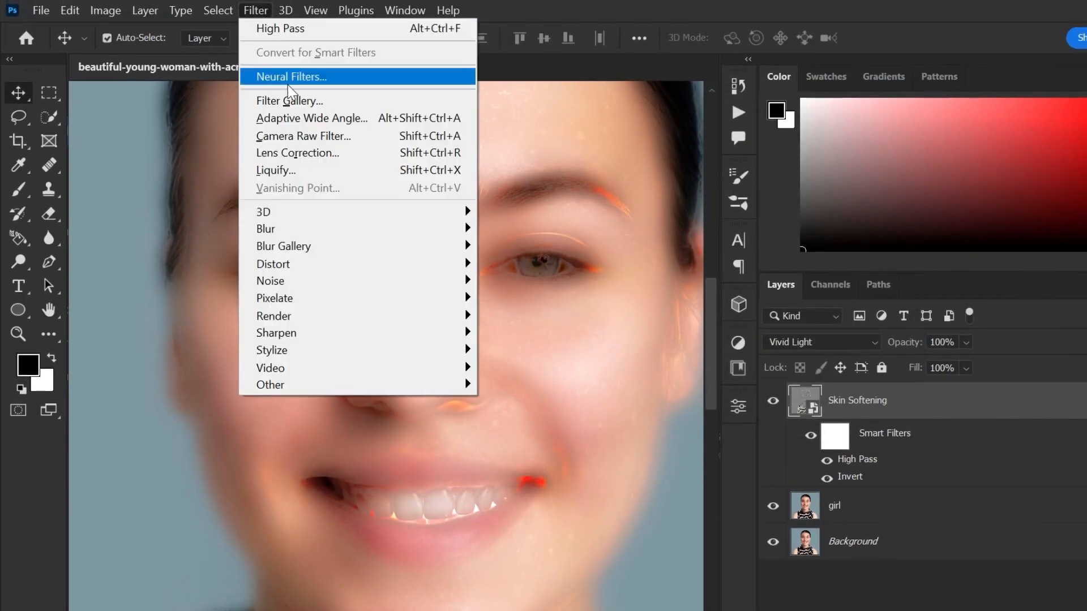
pyautogui.moveTo(309, 229)
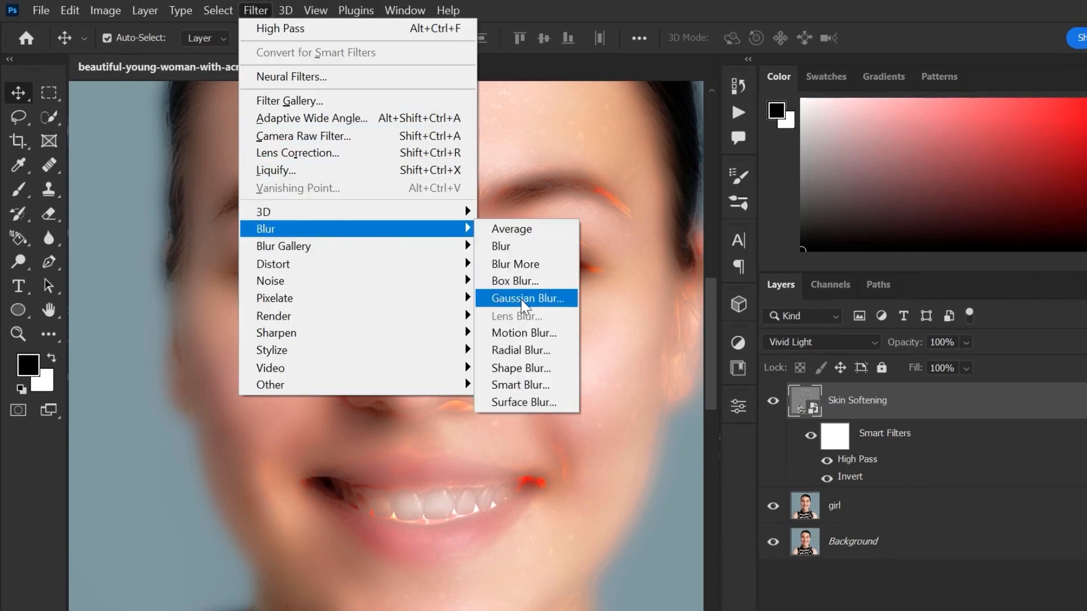
pyautogui.click(521, 300)
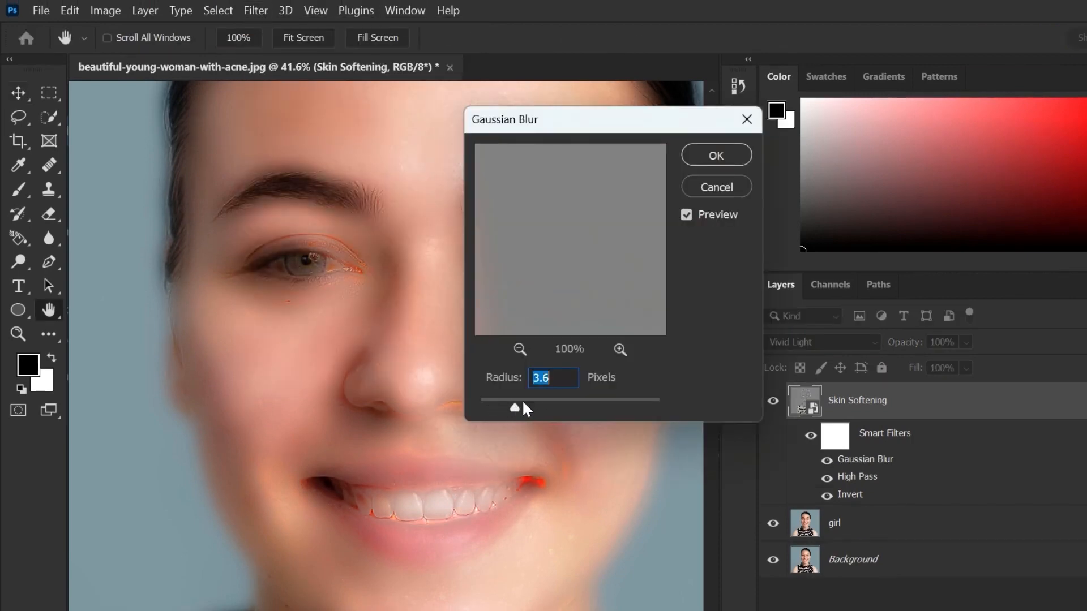
pyautogui.moveTo(522, 400); pyautogui.dragTo(547, 399)
pyautogui.click(716, 161)
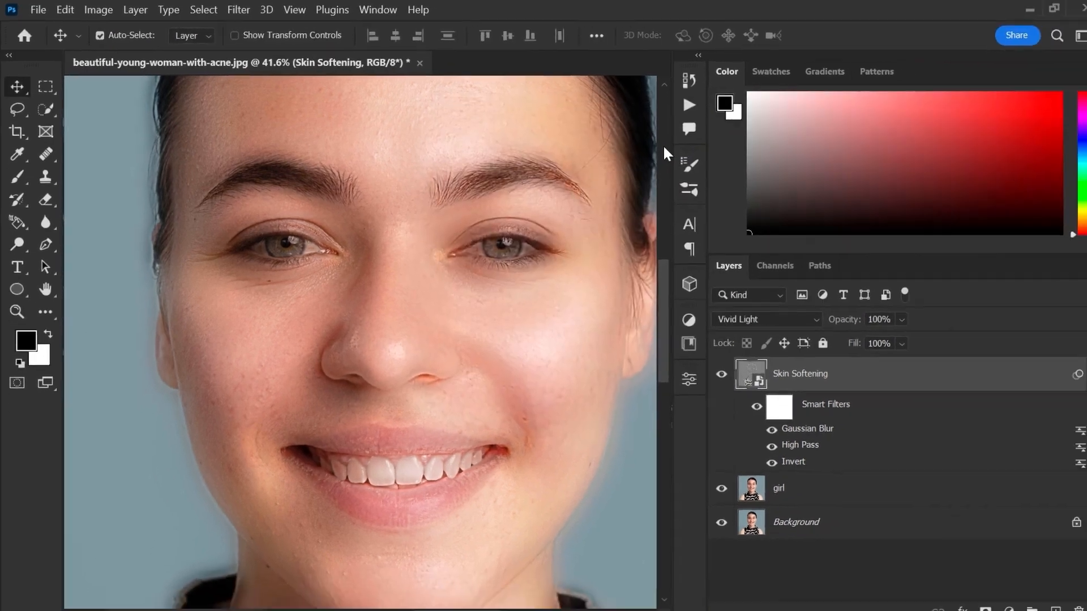
# - Add a layer mask to the Skin Softening layer and invert it to black
pyautogui.hotkey('ctrl', '0')
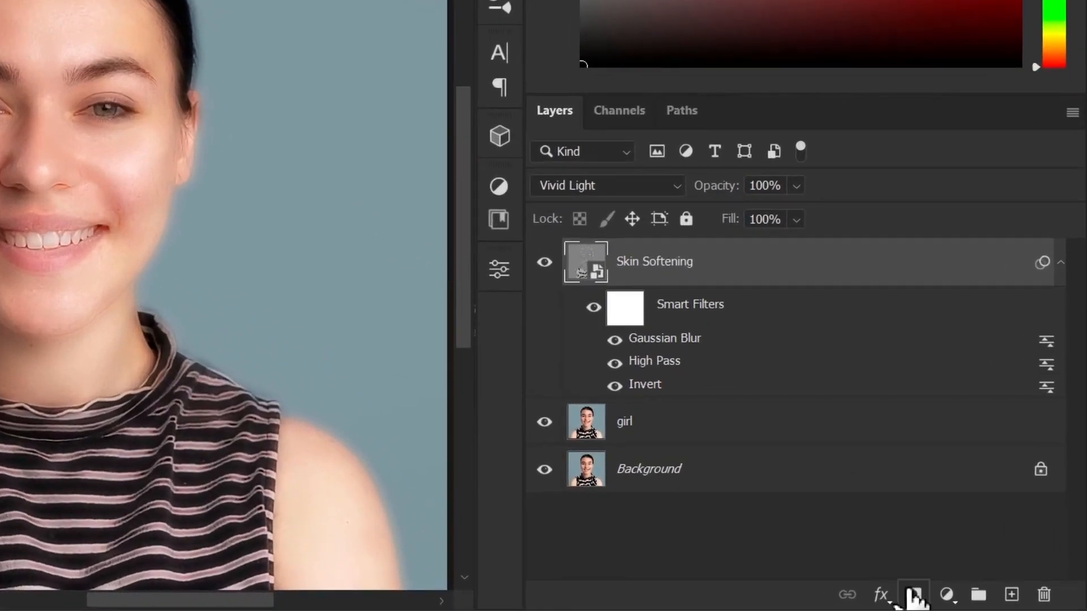
pyautogui.click(966, 599)
pyautogui.hotkey('ctrl', 'i')
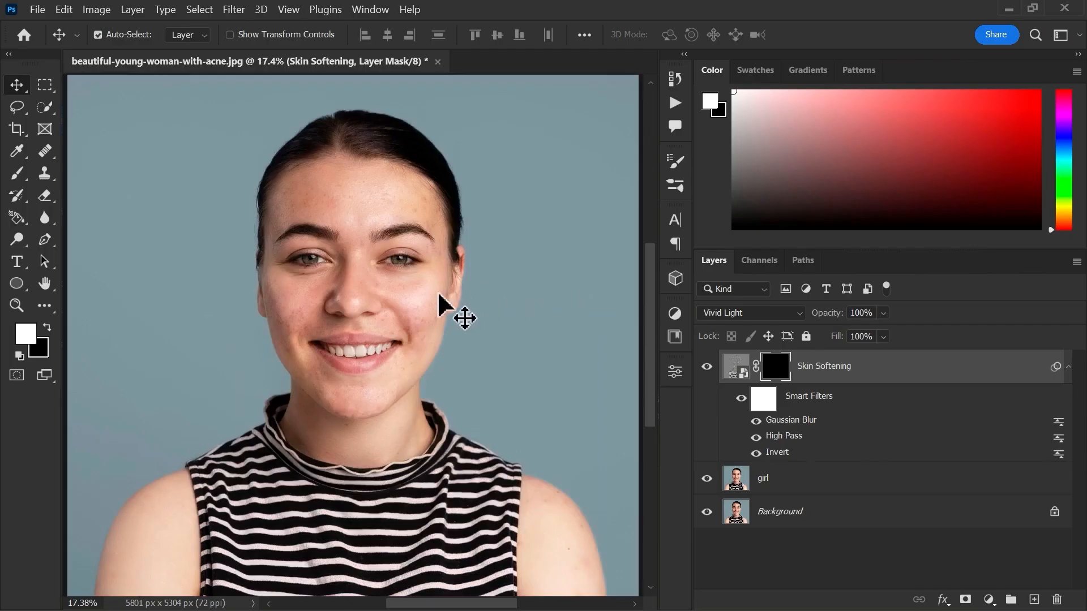
# - Paint white on the Skin Softening mask over the woman's left cheek with a soft 219 px brush
pyautogui.press('z')
pyautogui.moveTo(33, 136); pyautogui.dragTo(117, 155)
pyautogui.moveTo(409, 291); pyautogui.dragTo(417, 272)
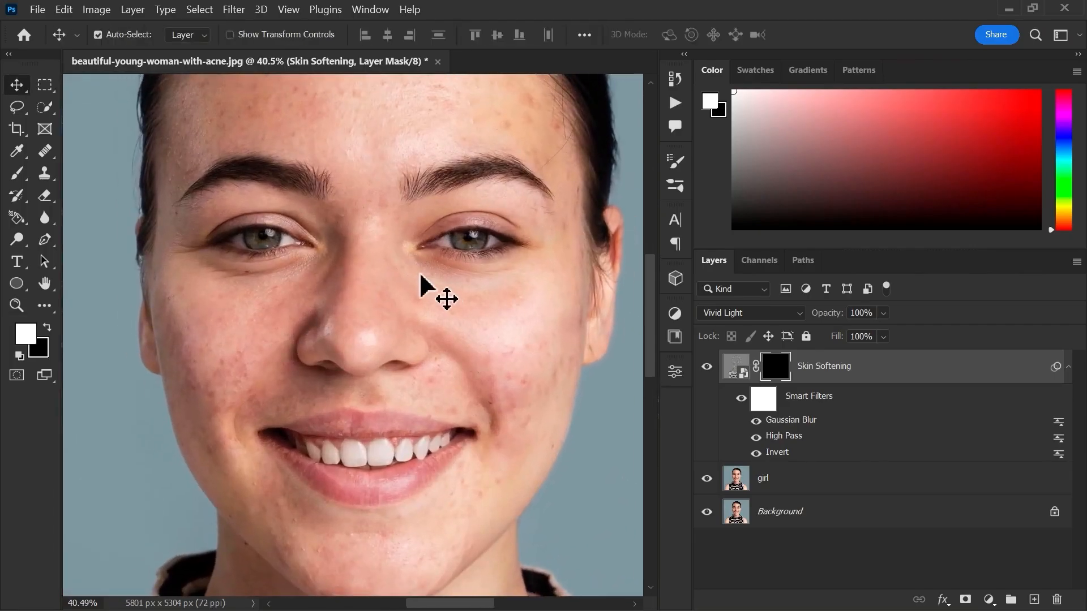
pyautogui.click(19, 176)
pyautogui.click(77, 180)
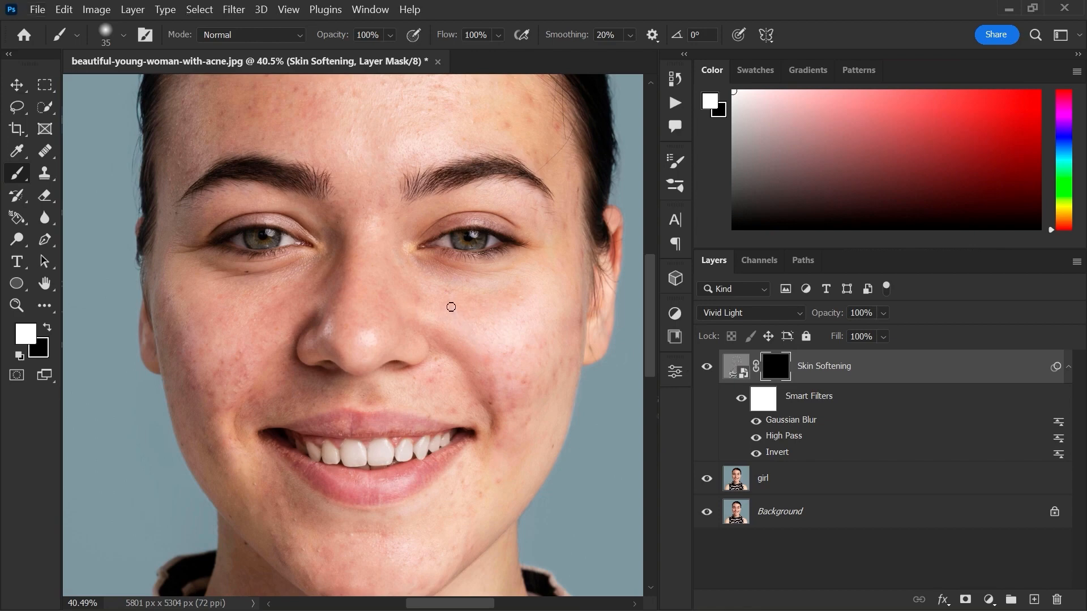
pyautogui.moveTo(452, 307); pyautogui.dragTo(483, 308)
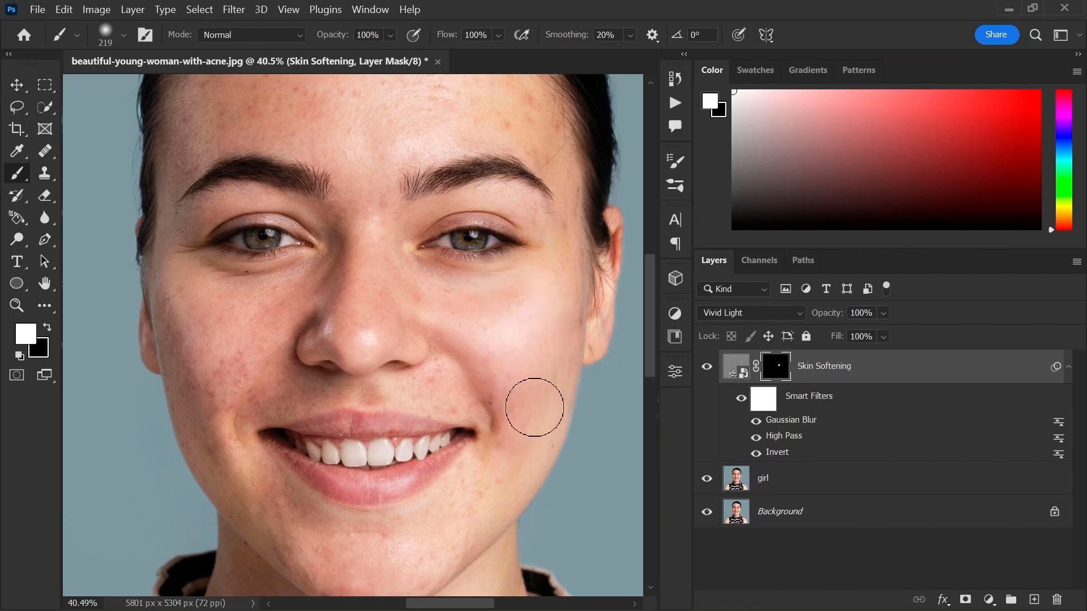
# - Reduce the brush size and paint white on the mask around the smile line and skin beside the woman's left mouth corner
pyautogui.scroll(8, 444, 450)
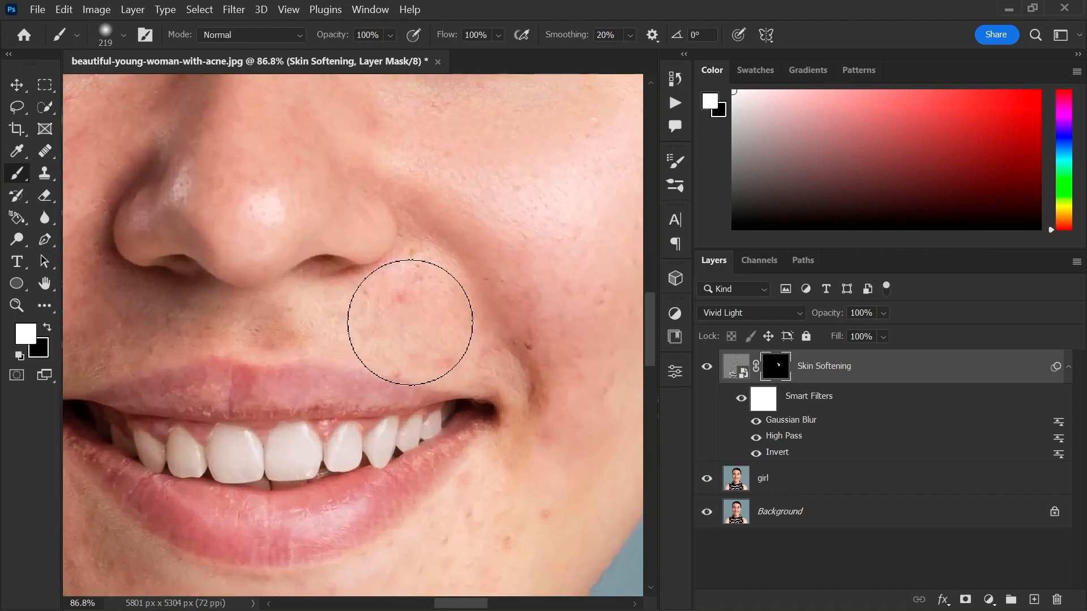
pyautogui.press('[')
pyautogui.press('[')
pyautogui.press('[')
pyautogui.press('[')
pyautogui.press('[')
pyautogui.press('[')
pyautogui.press('[')
pyautogui.press('[')
pyautogui.moveTo(590, 414); pyautogui.dragTo(503, 339)
pyautogui.press(']')
pyautogui.moveTo(574, 353); pyautogui.dragTo(579, 285)
pyautogui.moveTo(579, 286); pyautogui.dragTo(463, 364)
# - Paint white on the mask over the chin, jawline and the woman's right cheek with a 150 px brush
pyautogui.moveTo(406, 443); pyautogui.dragTo(462, 377)
pyautogui.moveTo(462, 377); pyautogui.dragTo(480, 307)
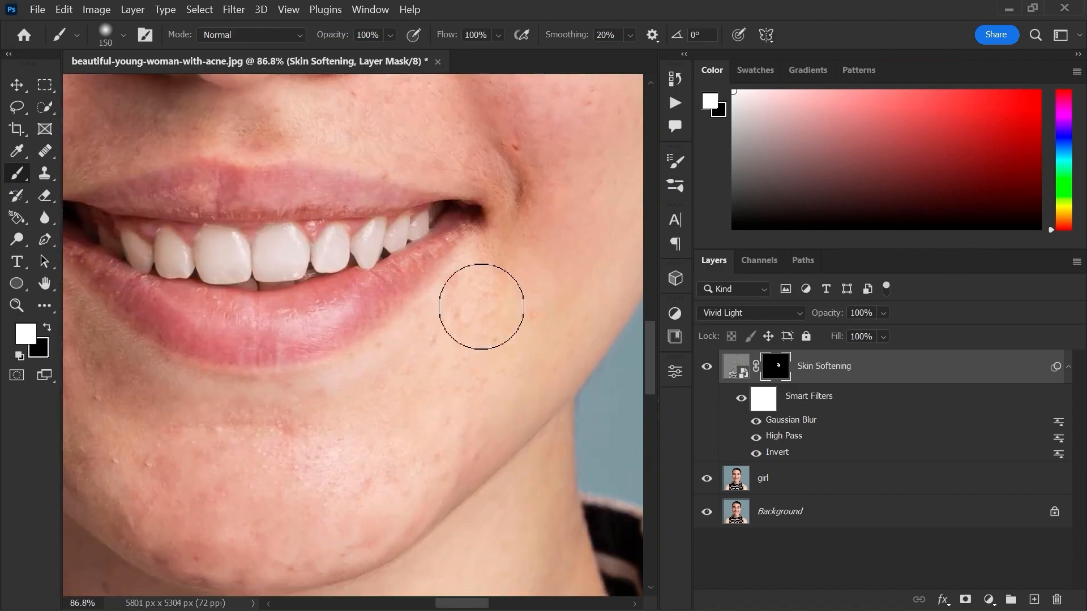
pyautogui.moveTo(337, 471)
pyautogui.mouseDown()
pyautogui.moveTo(414, 402)
pyautogui.moveTo(499, 371)
pyautogui.moveTo(578, 374)
pyautogui.mouseUp()
pyautogui.moveTo(457, 483)
pyautogui.mouseDown()
pyautogui.moveTo(373, 447)
pyautogui.moveTo(418, 471)
pyautogui.mouseUp()
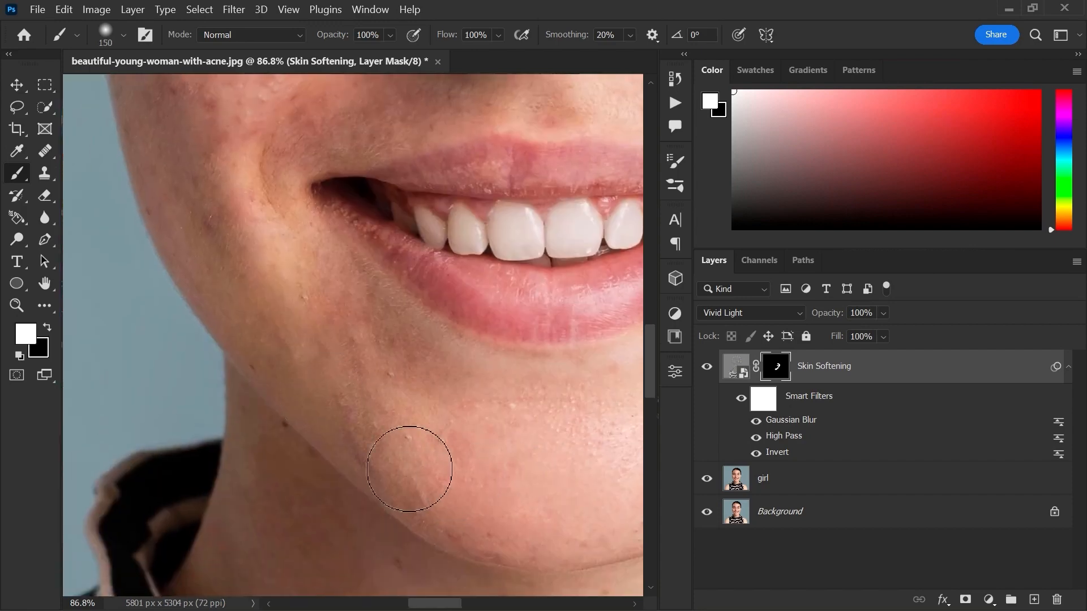
pyautogui.moveTo(368, 384)
pyautogui.mouseDown()
pyautogui.moveTo(478, 446)
pyautogui.moveTo(366, 356)
pyautogui.mouseUp()
pyautogui.scroll(4, 359, 327)
pyautogui.scroll(4, 351, 317)
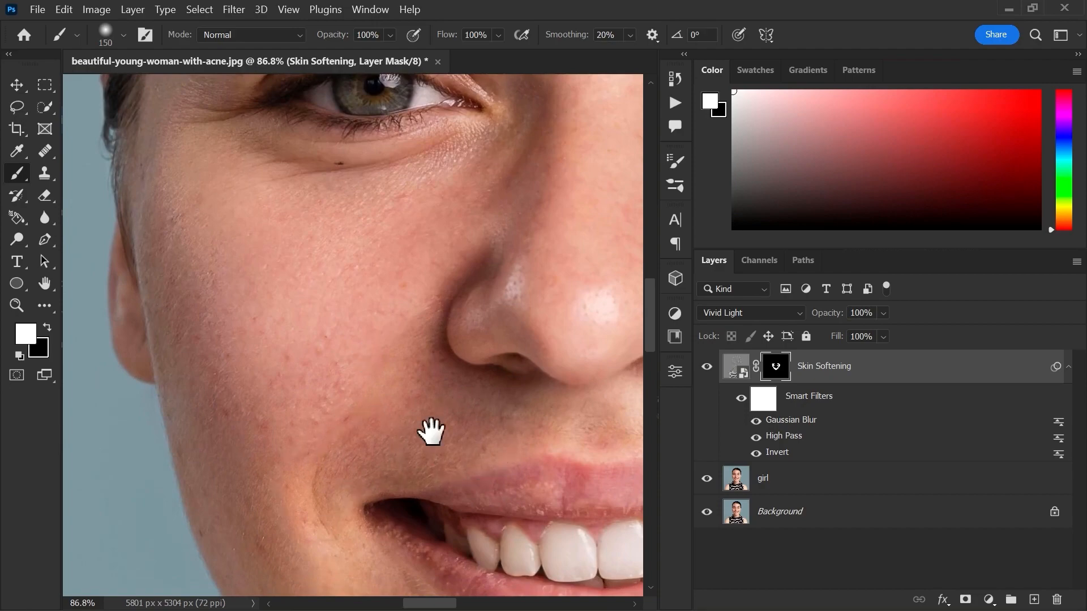
# - Paint white on the Skin Softening mask over the nose and the skin around it, using 100 px and 200 px brush sizes
pyautogui.moveTo(540, 442); pyautogui.dragTo(333, 375)
pyautogui.press('[')
pyautogui.press('[')
pyautogui.press('[')
pyautogui.moveTo(538, 355); pyautogui.dragTo(419, 355)
pyautogui.scroll(3, 397, 300)
pyautogui.press(']')
pyautogui.press(']')
pyautogui.press(']')
pyautogui.press(']')
pyautogui.press(']')
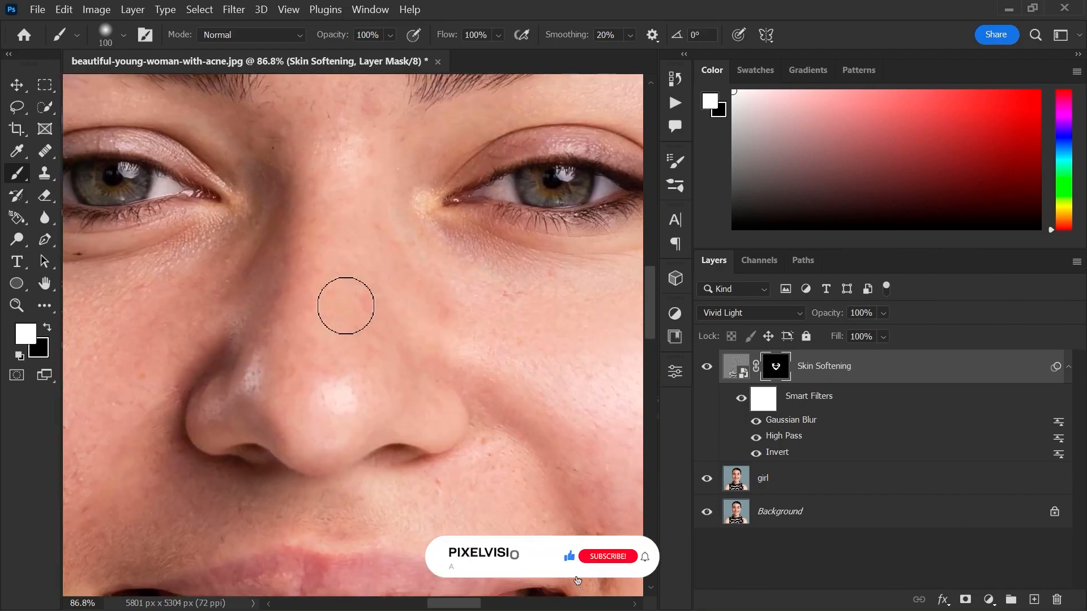
pyautogui.scroll(2, 361, 316)
pyautogui.hscroll(-2, 361, 316)
pyautogui.scroll(2, 346, 385)
pyautogui.hscroll(-3, 328, 414)
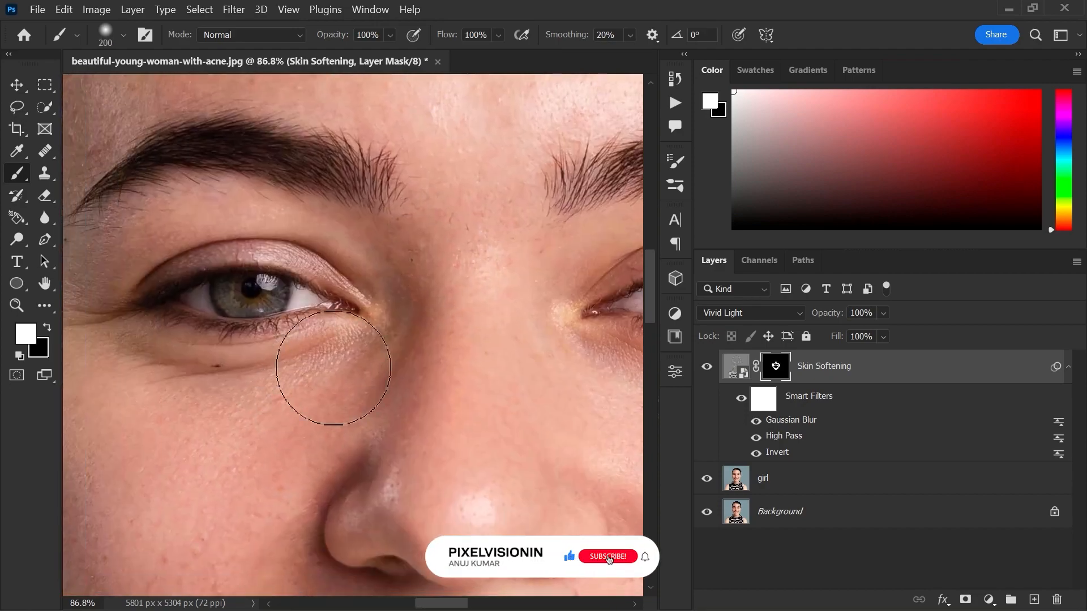
# - Paint white on the mask around the woman's right eye and temple with the brush reduced to 150 px and 125 px
pyautogui.hscroll(-1, 317, 383)
pyautogui.scroll(-2, 292, 383)
pyautogui.hscroll(-2, 291, 383)
pyautogui.scroll(3, 281, 378)
pyautogui.hscroll(-1, 235, 437)
pyautogui.press('[')
pyautogui.press('[')
pyautogui.press('[')
pyautogui.scroll(1, 296, 347)
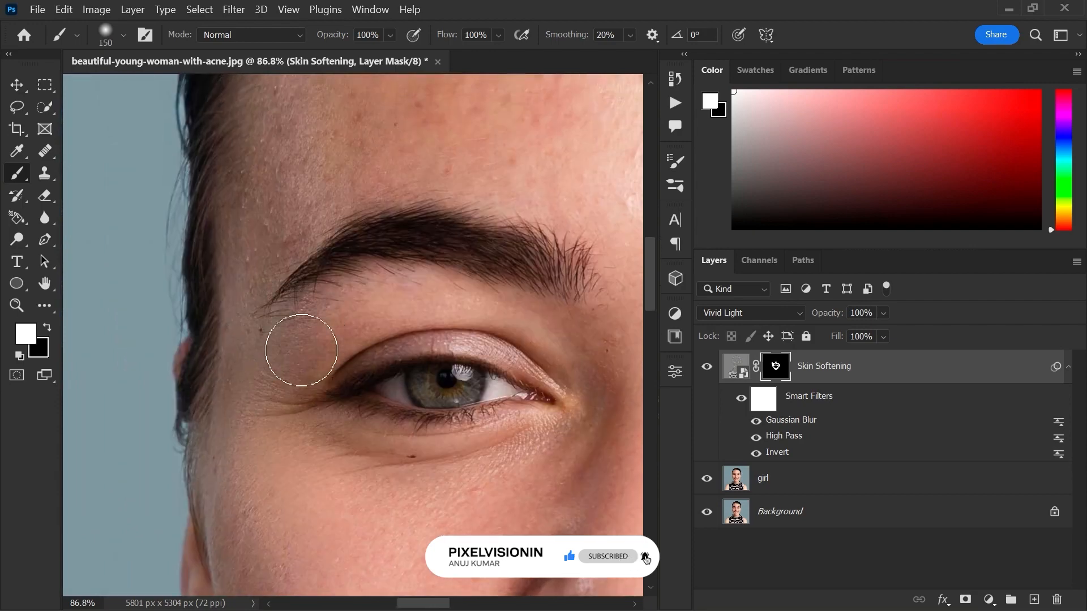
pyautogui.scroll(1, 277, 394)
pyautogui.hscroll(-1, 277, 394)
pyautogui.scroll(2, 256, 396)
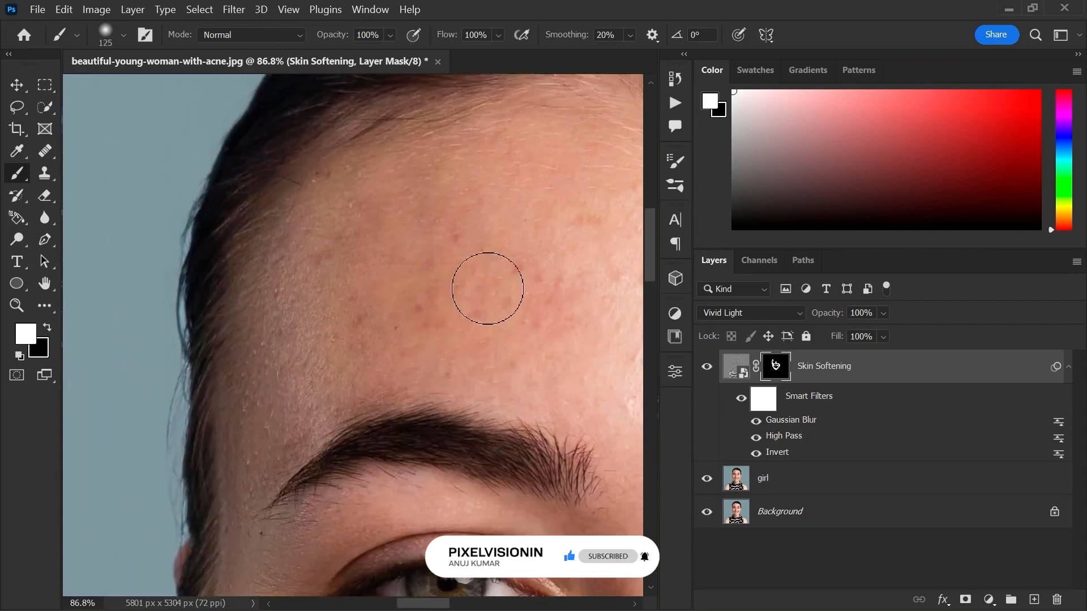
# - Enlarge the brush and paint white on the mask across the forehead, finishing near the woman's left temple at 250 px
pyautogui.scroll(-3, 347, 347)
pyautogui.press(']')
pyautogui.press(']')
pyautogui.press(']')
pyautogui.press(']')
pyautogui.press(']')
pyautogui.press(']')
pyautogui.press(']')
pyautogui.press('[')
pyautogui.moveTo(370, 260)
pyautogui.mouseDown()
pyautogui.moveTo(269, 253)
pyautogui.moveTo(311, 223)
pyautogui.mouseUp()
pyautogui.press('[')
pyautogui.click(537, 293)
pyautogui.press('[')
pyautogui.scroll(3, 418, 289)
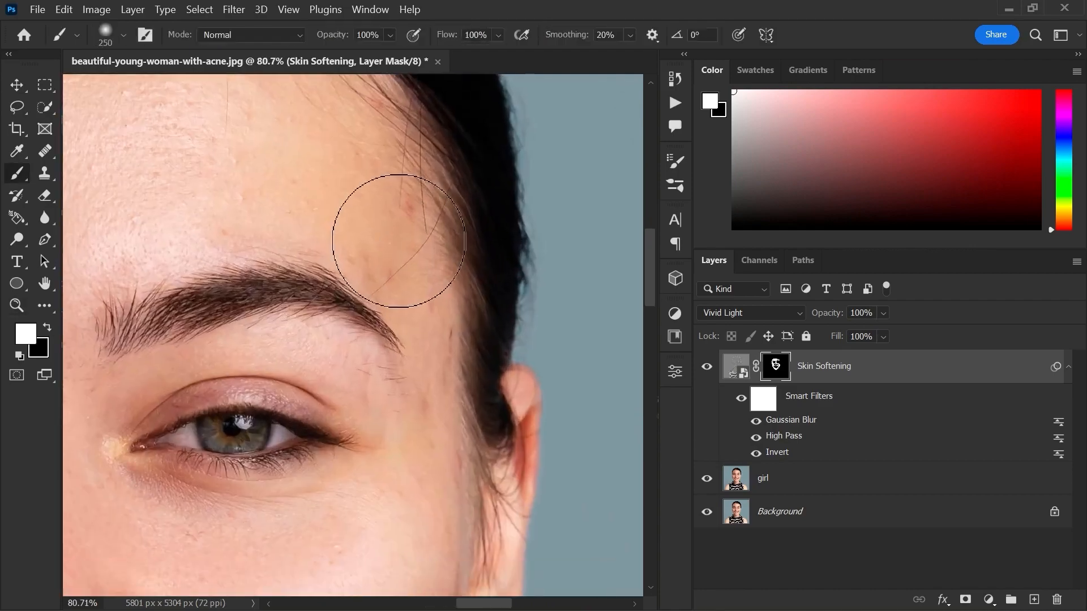
# - Paint white on the mask beside the woman's left eye and down her outer left cheek with a 125 px brush
pyautogui.press('[')
pyautogui.press('[')
pyautogui.press('[')
pyautogui.press('[')
pyautogui.scroll(-2, 419, 334)
pyautogui.scroll(-5, 408, 382)
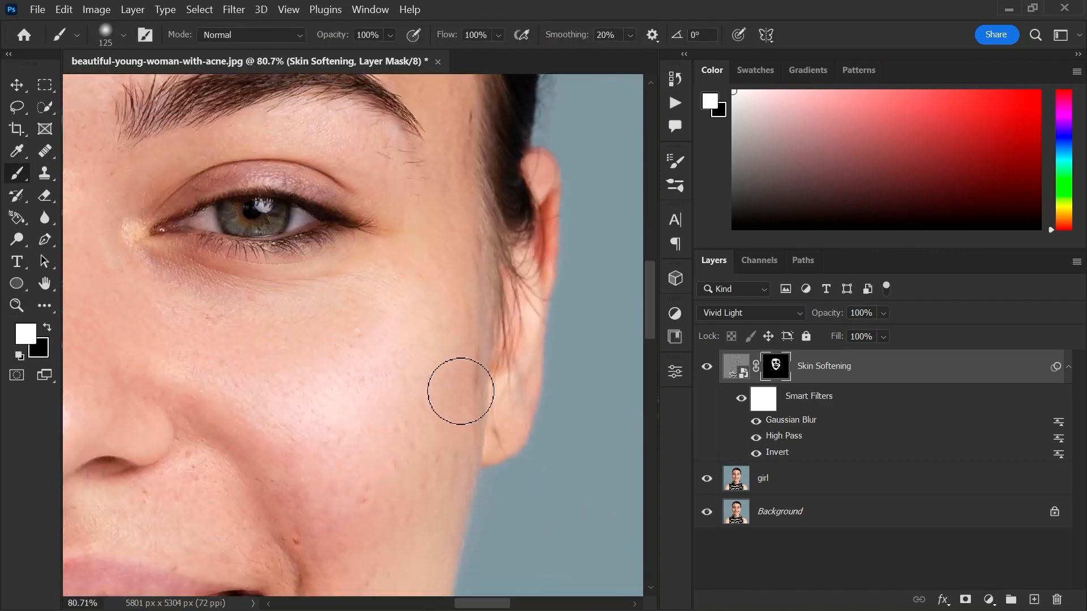
pyautogui.scroll(-4, 316, 316)
pyautogui.scroll(4, 332, 468)
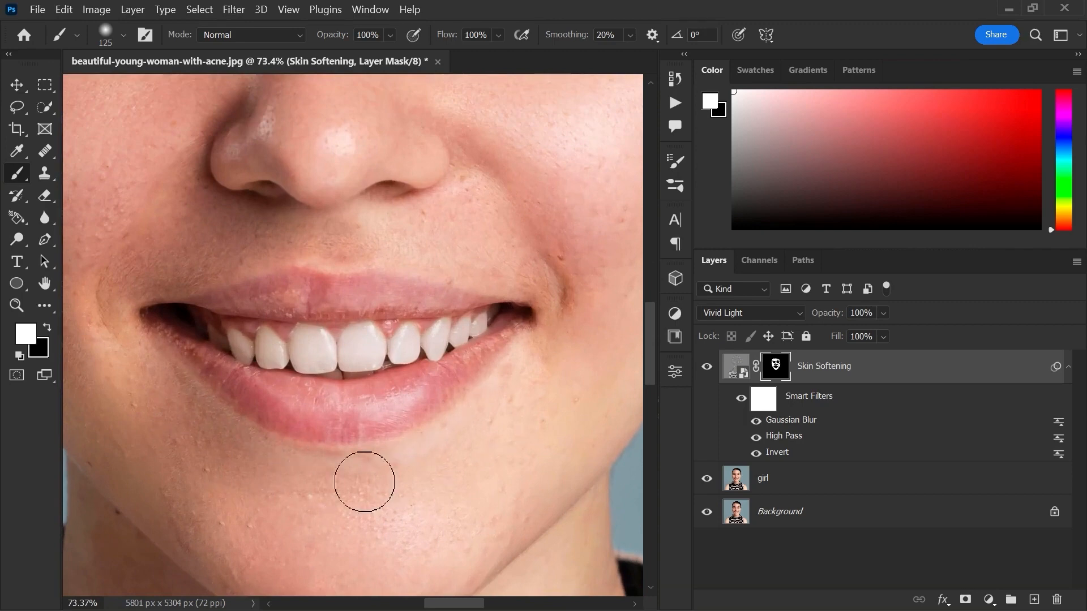
# - Compare the whole portrait before and after retouching by showing only the Background layer and restoring the others
pyautogui.scroll(-6, 339, 453)
pyautogui.press('v')
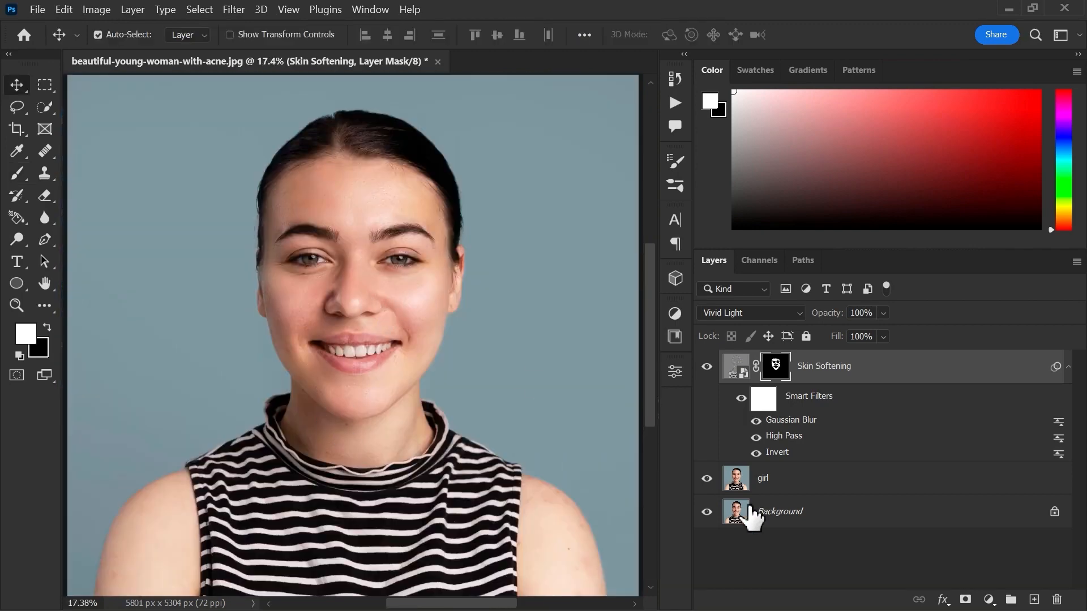
pyautogui.keyDown('alt'); pyautogui.click(707, 512); pyautogui.keyUp('alt')
pyautogui.keyDown('alt'); pyautogui.click(708, 513); pyautogui.keyUp('alt')
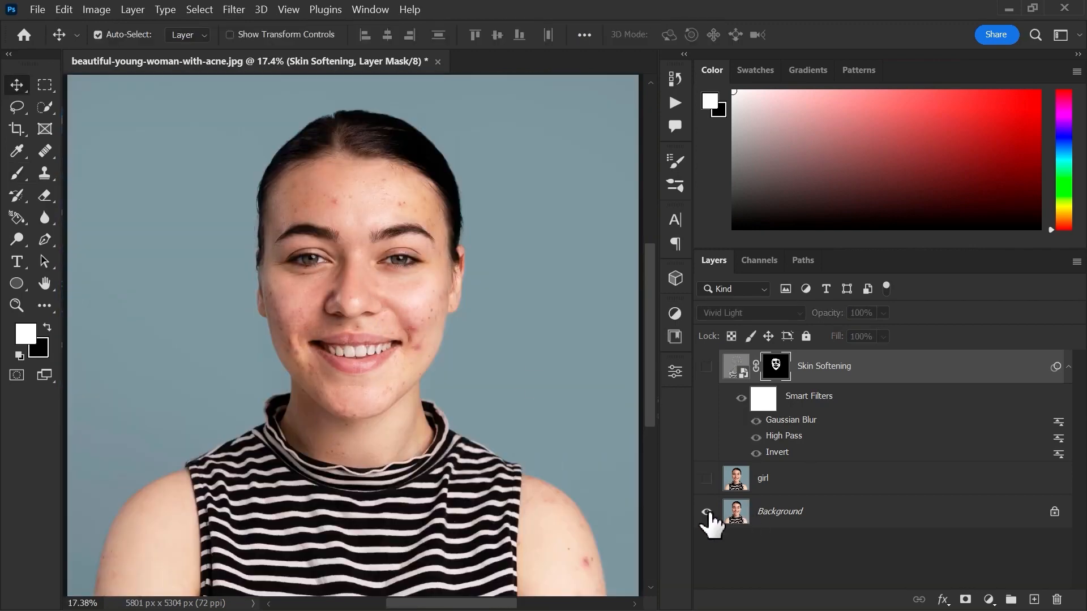
# - Paint white on the Skin Softening mask over the neck above the collar with a 200 px brush
pyautogui.scroll(5, 363, 459)
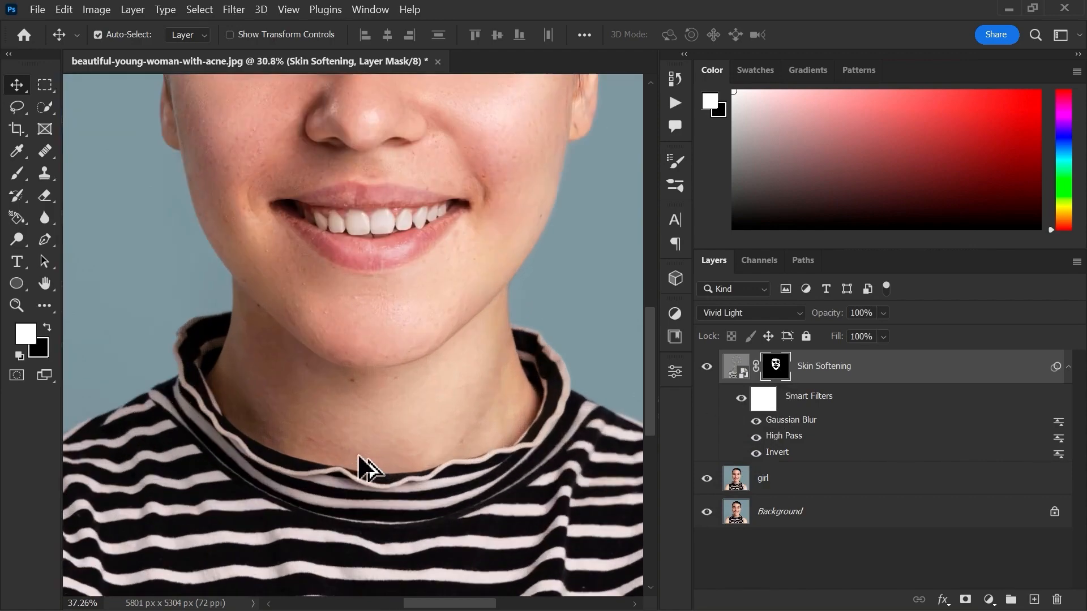
pyautogui.click(13, 177)
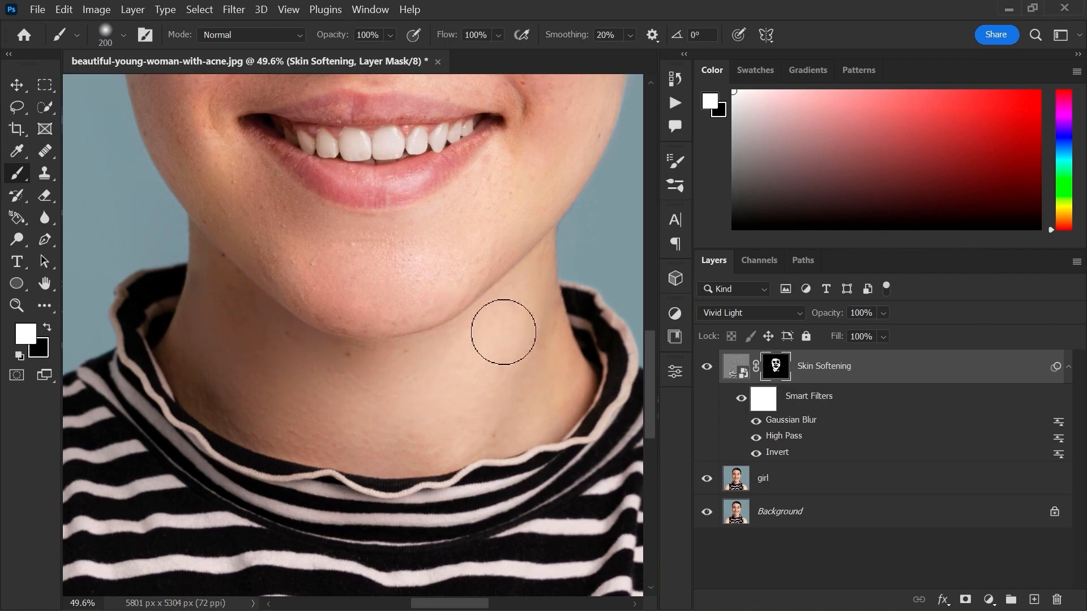
pyautogui.scroll(-3, 396, 363)
pyautogui.scroll(-7, 402, 334)
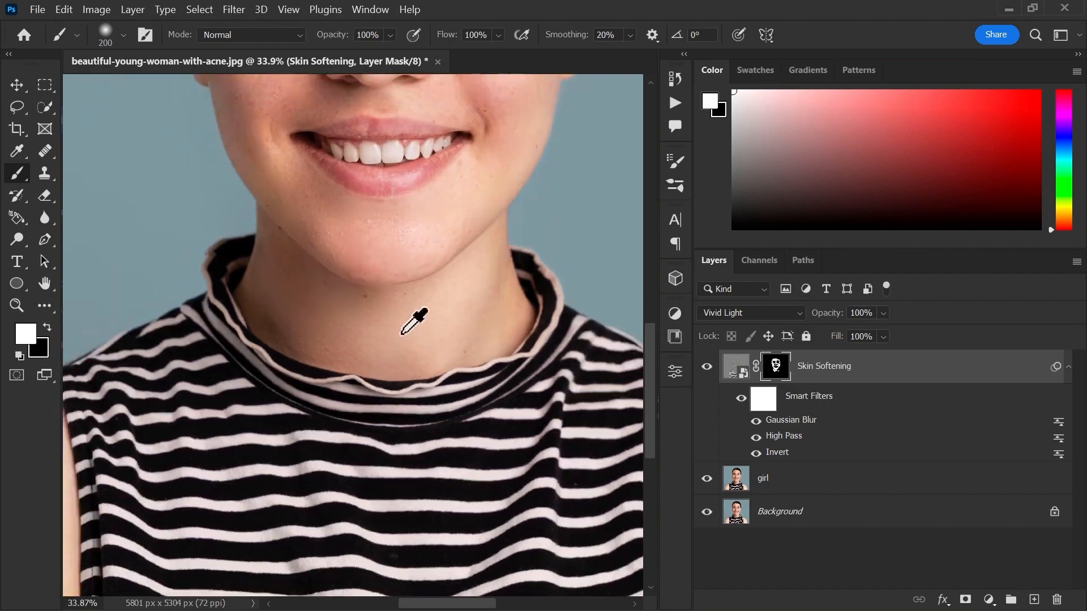
# - Enlarge the brush to 700 px and paint white on the mask over the woman's right shoulder and upper arm
pyautogui.moveTo(243, 450)
pyautogui.mouseDown()
pyautogui.moveTo(352, 340)
pyautogui.moveTo(252, 419)
pyautogui.moveTo(283, 430)
pyautogui.moveTo(335, 297)
pyautogui.mouseUp()
pyautogui.scroll(4, 226, 424)
pyautogui.scroll(1, 230, 406)
pyautogui.press(']')
pyautogui.press(']')
pyautogui.press(']')
pyautogui.press(']')
pyautogui.press(']')
pyautogui.moveTo(335, 441); pyautogui.dragTo(85, 442)
# - Paint white on the mask over the woman's left shoulder and upper arm, using a 300 px brush along the sleeve edge
pyautogui.moveTo(623, 354)
pyautogui.mouseDown()
pyautogui.moveTo(424, 357)
pyautogui.moveTo(250, 337)
pyautogui.mouseUp()
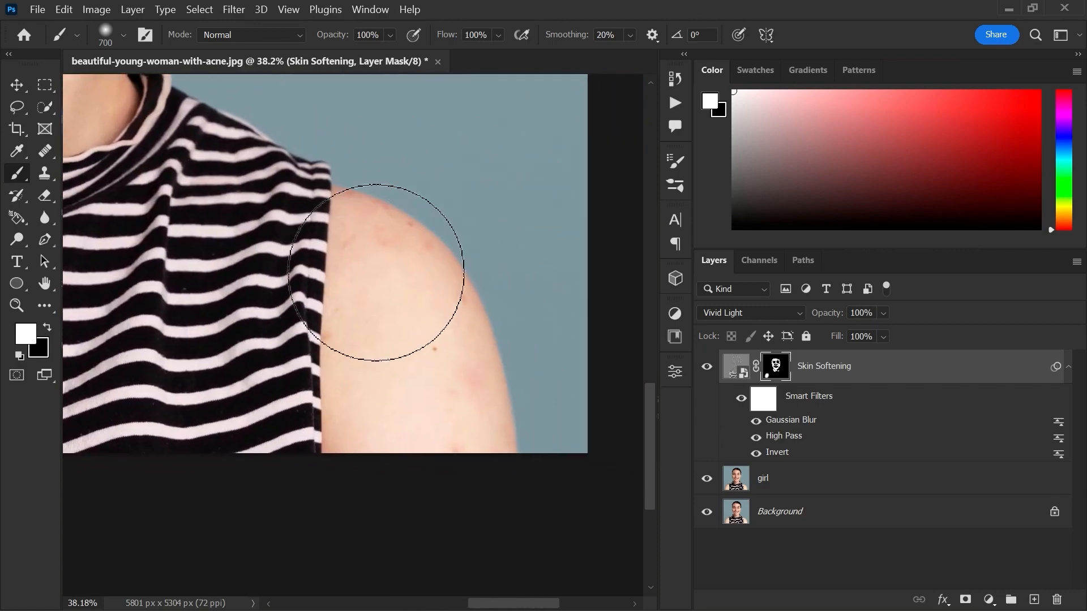
pyautogui.press('[')
pyautogui.press('[')
pyautogui.press('[')
pyautogui.press('[')
pyautogui.moveTo(425, 356)
pyautogui.mouseDown()
pyautogui.moveTo(463, 427)
pyautogui.moveTo(356, 312)
pyautogui.mouseUp()
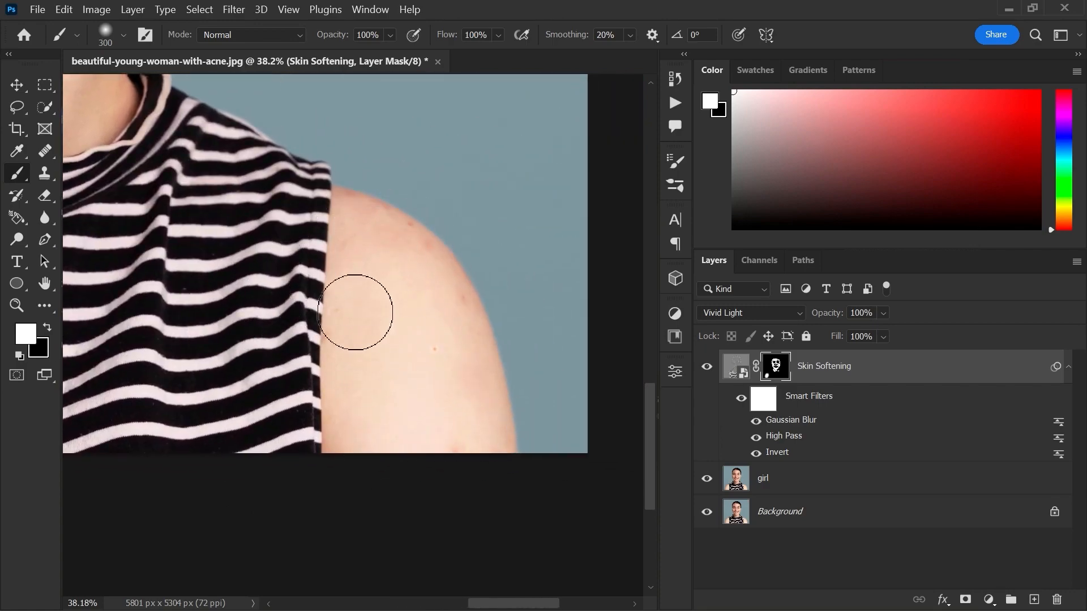
# - Compare the face with and without the Skin Softening layer by toggling its visibility
pyautogui.hotkey('ctrl', '0')
pyautogui.press('z')
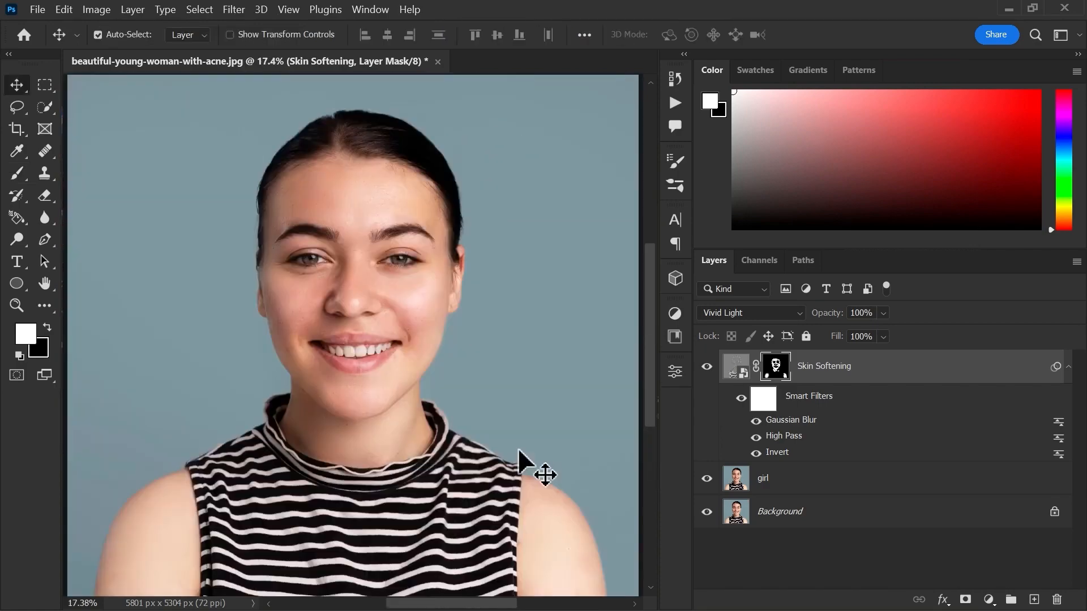
pyautogui.moveTo(388, 286); pyautogui.dragTo(389, 318)
pyautogui.press('v')
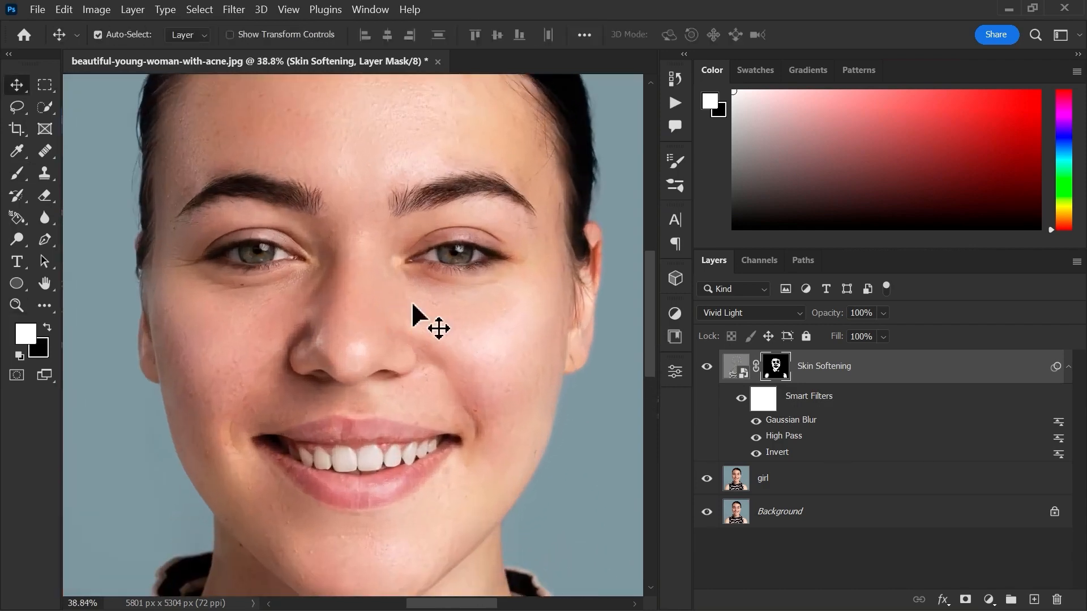
pyautogui.click(706, 367)
pyautogui.click(706, 368)
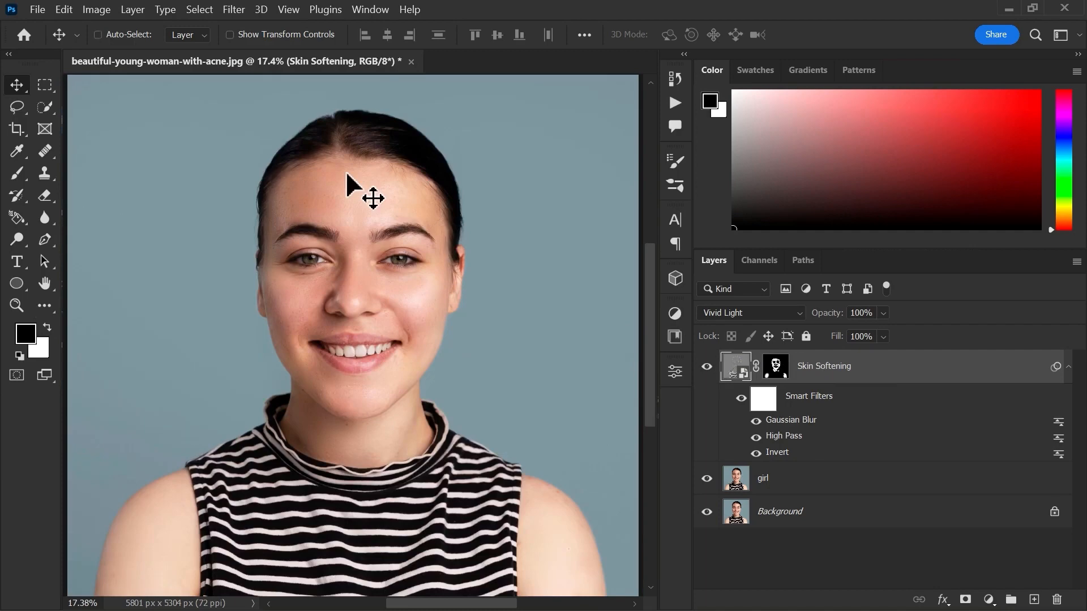
# - Stamp all visible layers into a new top layer and name it shapen
pyautogui.hotkey('ctrl', 'shift', 'alt', 'e')
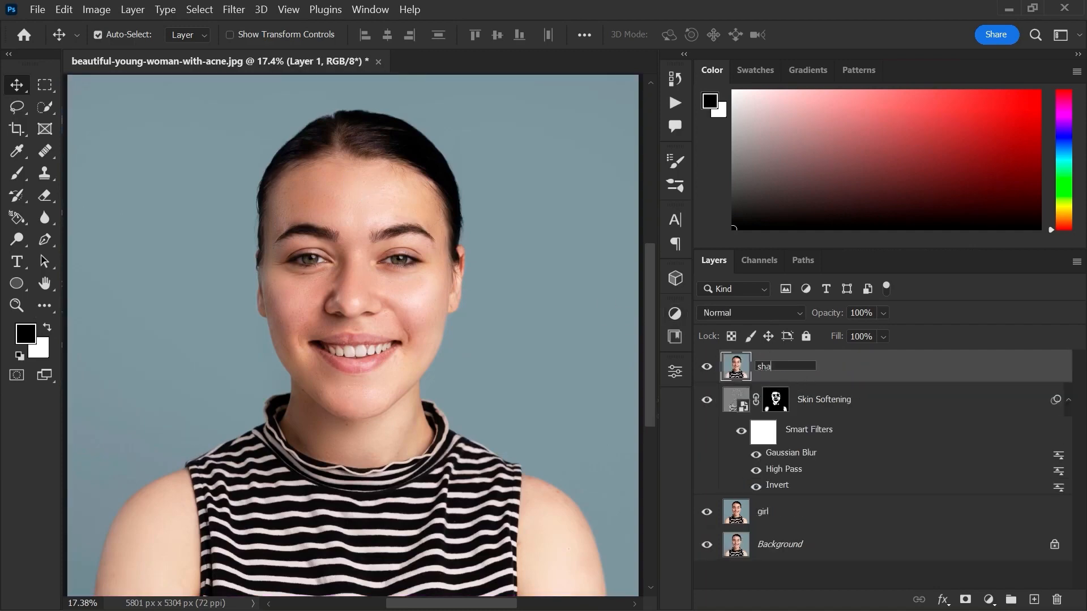
pyautogui.press('Return')
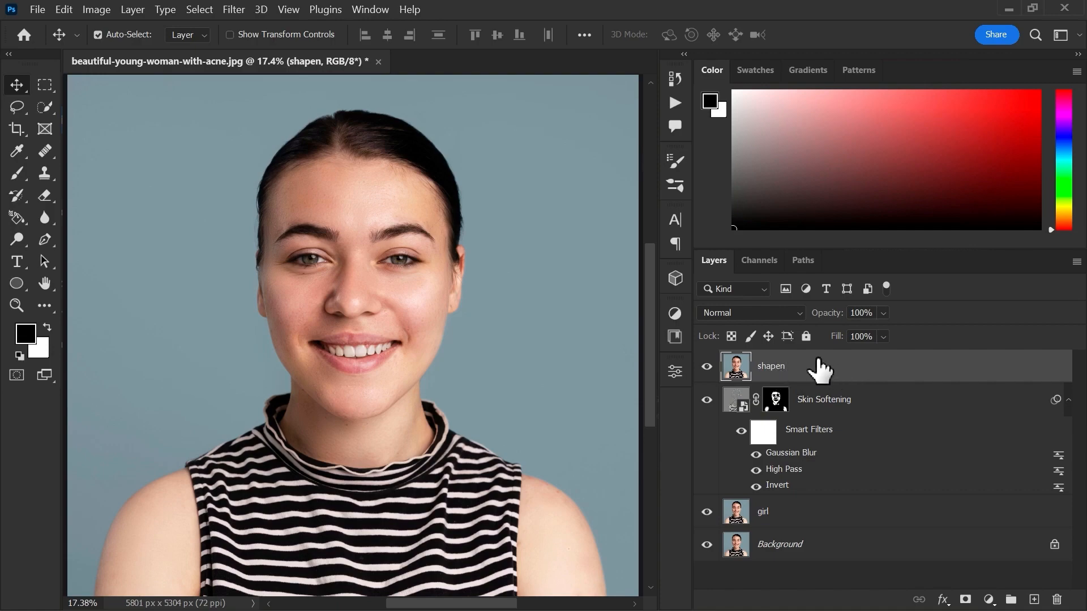
# - Convert the stamped shapen layer to a Smart Object
pyautogui.hotkey('ctrl', 'space')
pyautogui.moveTo(347, 272); pyautogui.dragTo(394, 308)
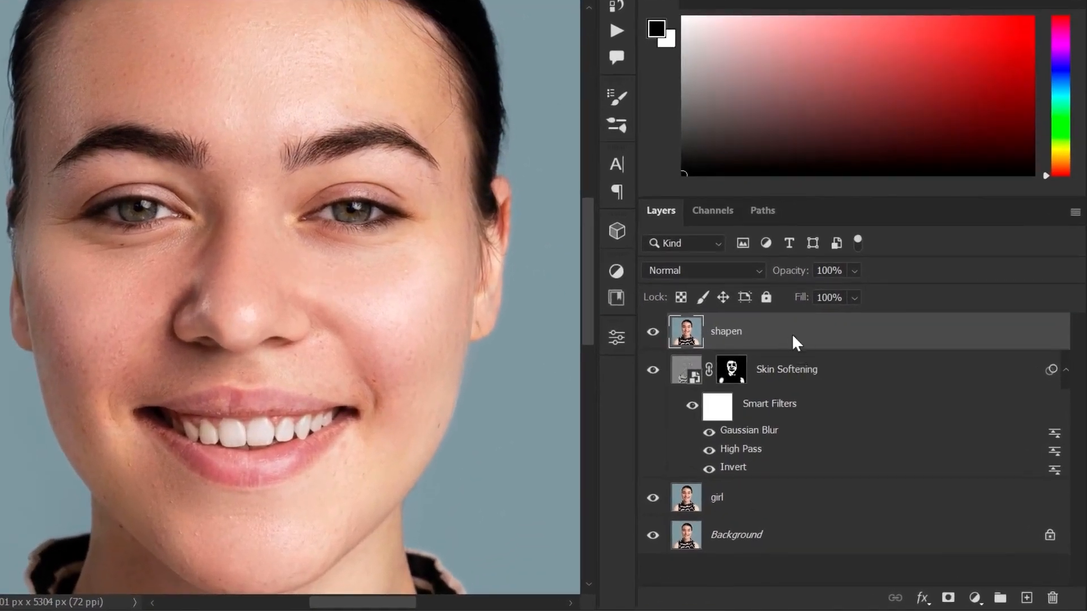
pyautogui.rightClick(793, 340)
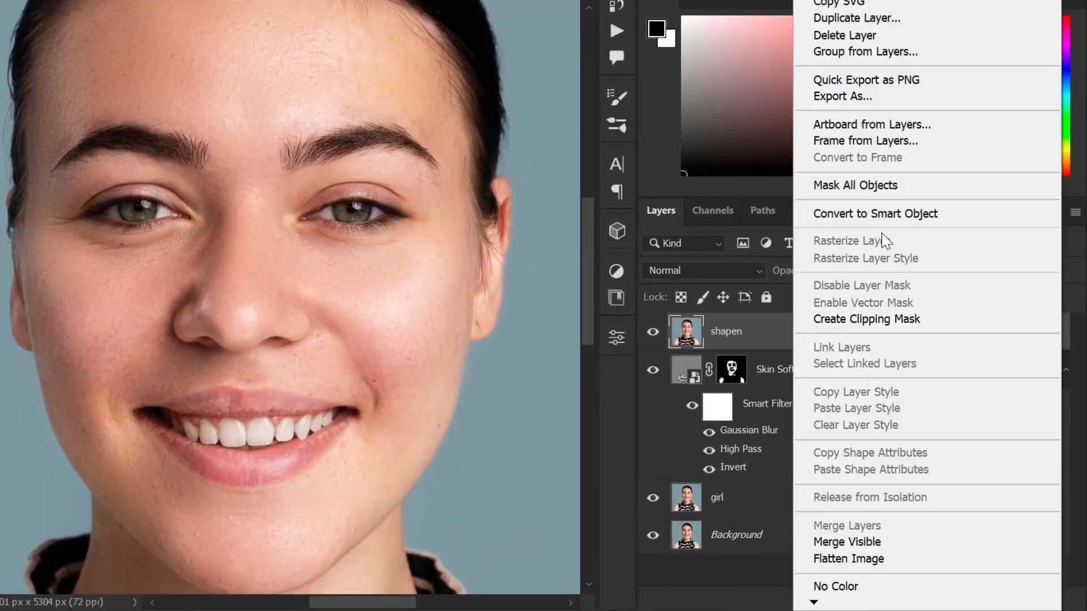
pyautogui.click(879, 212)
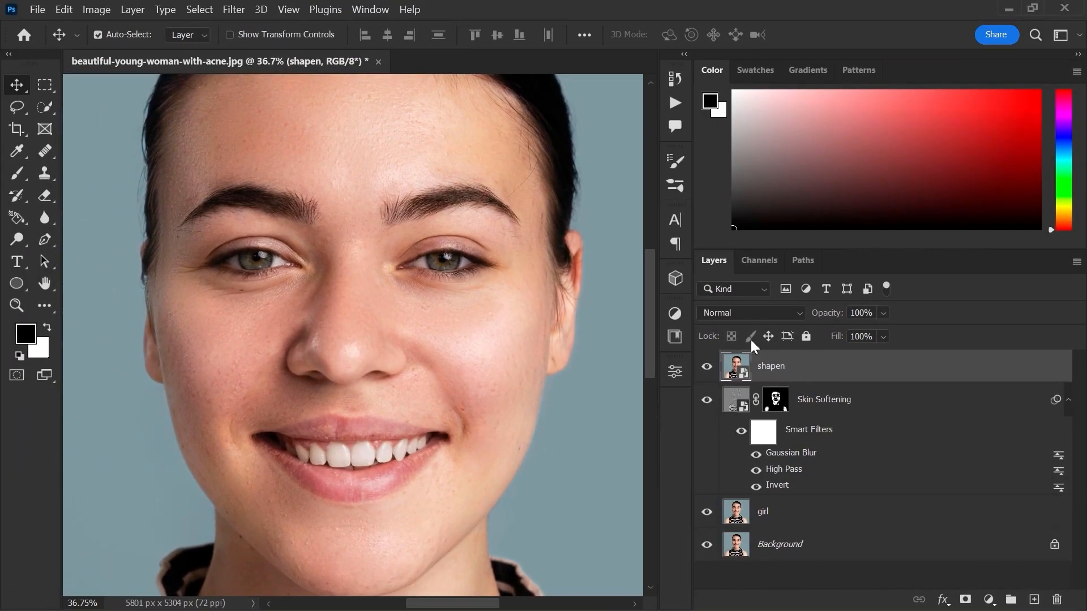
# - Open the Camera Raw Filter for the stamped layer and bring up the Basic texture and clarity settings
pyautogui.click(234, 10)
pyautogui.click(271, 131)
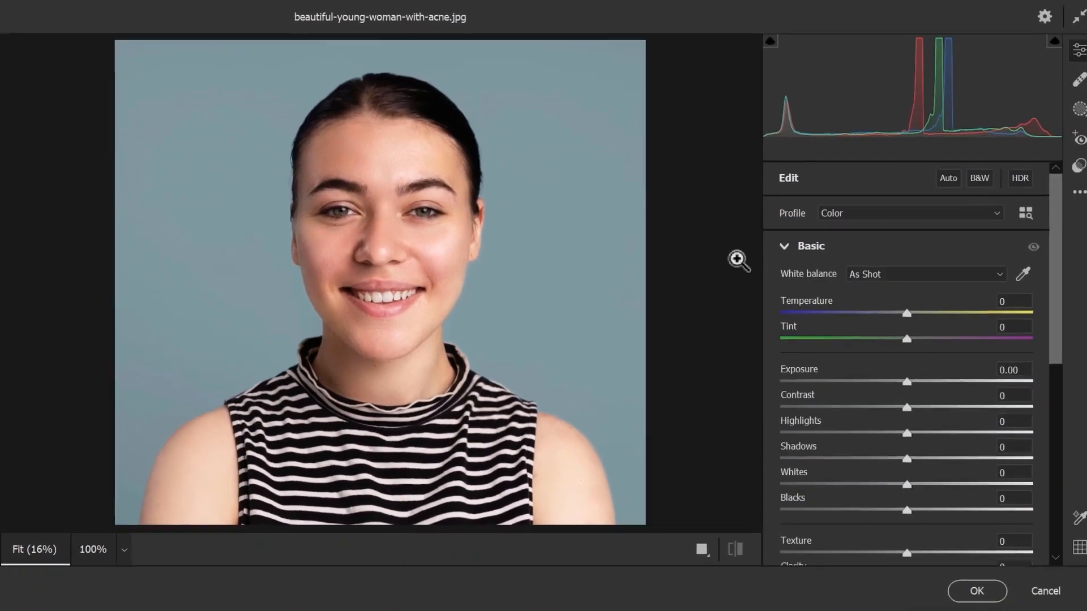
pyautogui.click(778, 246)
pyautogui.click(779, 246)
pyautogui.scroll(-4, 832, 255)
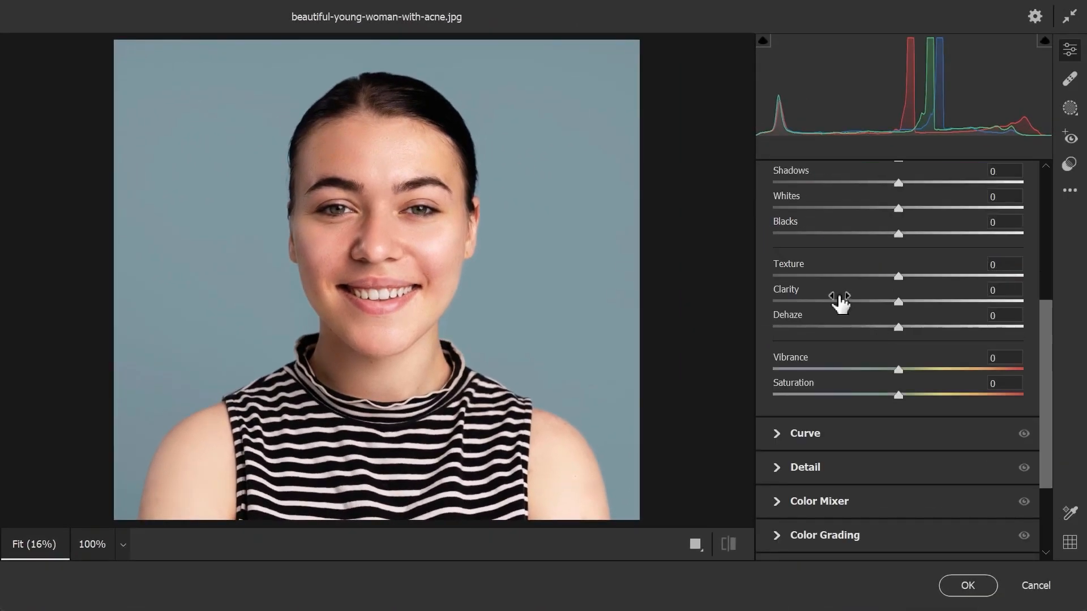
pyautogui.moveTo(899, 301); pyautogui.dragTo(873, 301)
pyautogui.moveTo(339, 228); pyautogui.dragTo(414, 274)
pyautogui.hotkey('ctrl', 'z')
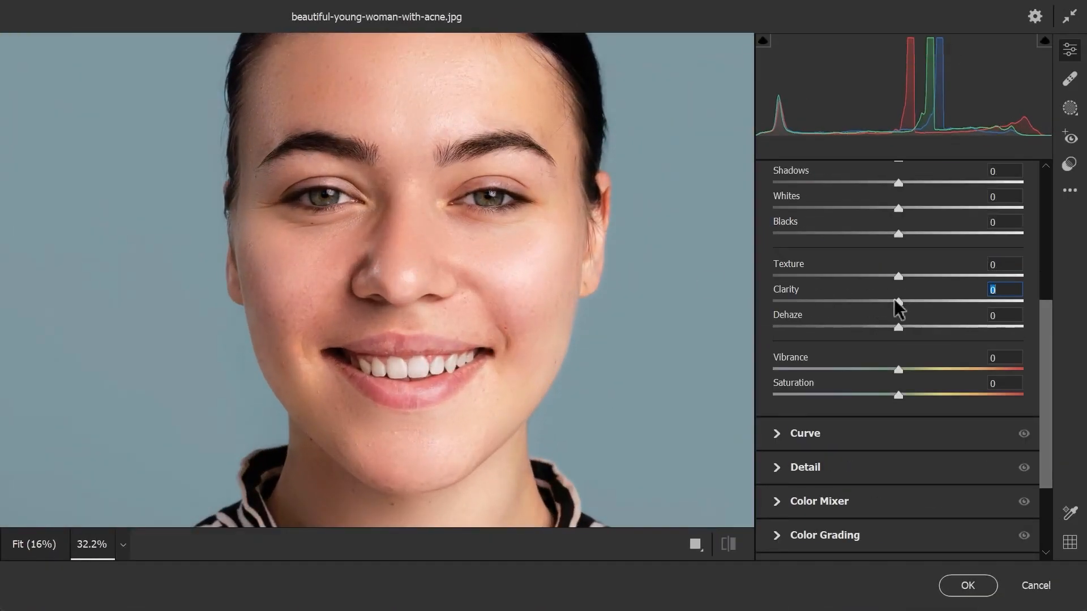
# - Set Texture to +20 and Clarity to -34 in the Basic adjustments
pyautogui.moveTo(899, 302); pyautogui.dragTo(856, 302)
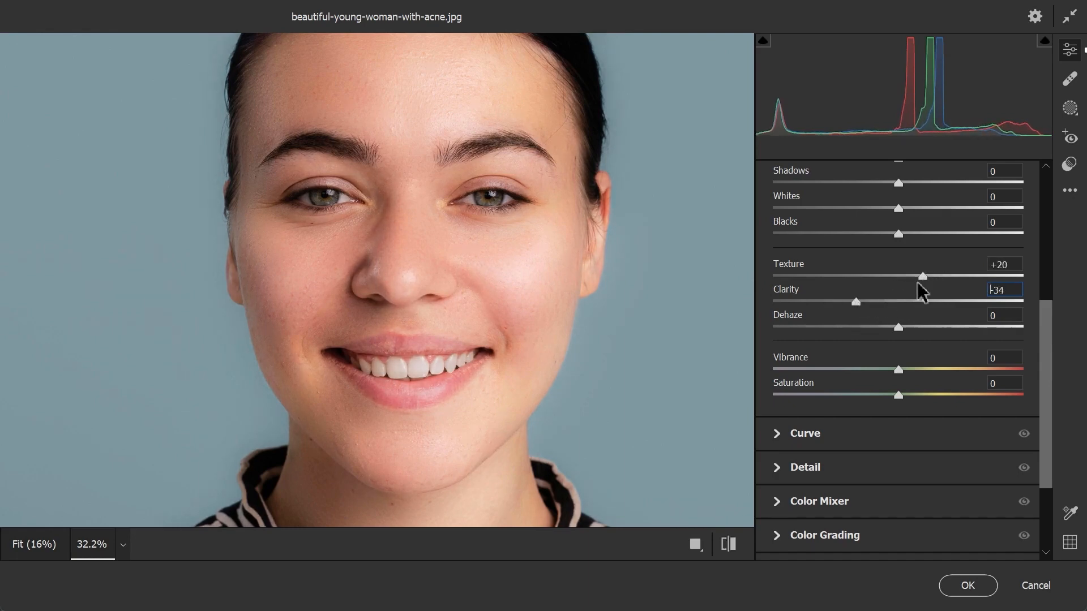
pyautogui.scroll(6, 906, 300)
pyautogui.click(777, 243)
# - Set Sharpening to 94, raise Noise Reduction and Color Noise Reduction slightly, and apply the Camera Raw Filter
pyautogui.click(779, 312)
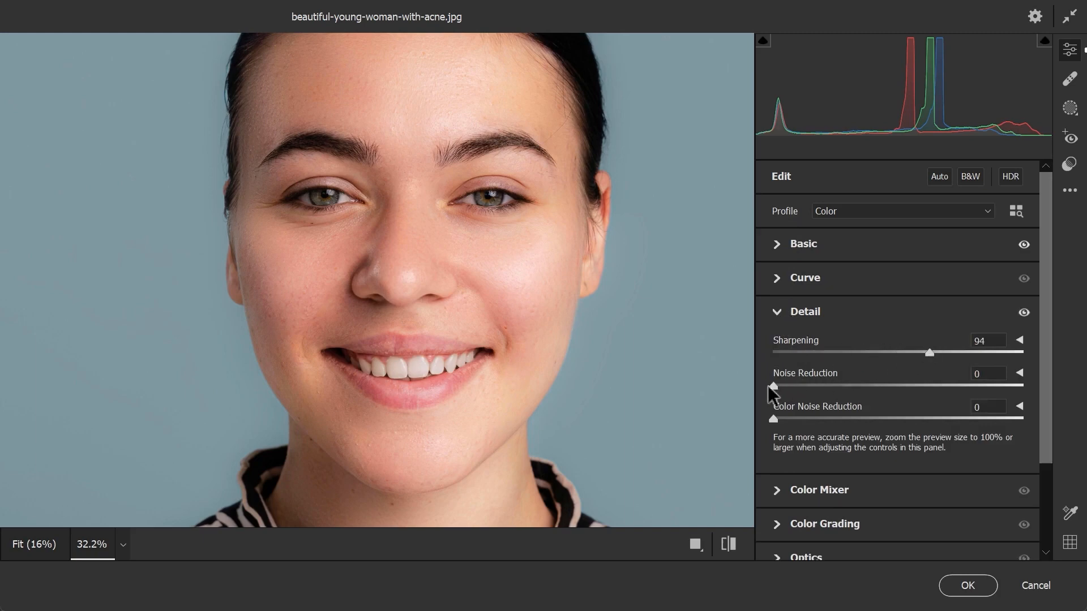
pyautogui.moveTo(789, 387); pyautogui.dragTo(801, 386)
pyautogui.moveTo(774, 419); pyautogui.dragTo(794, 420)
pyautogui.click(967, 589)
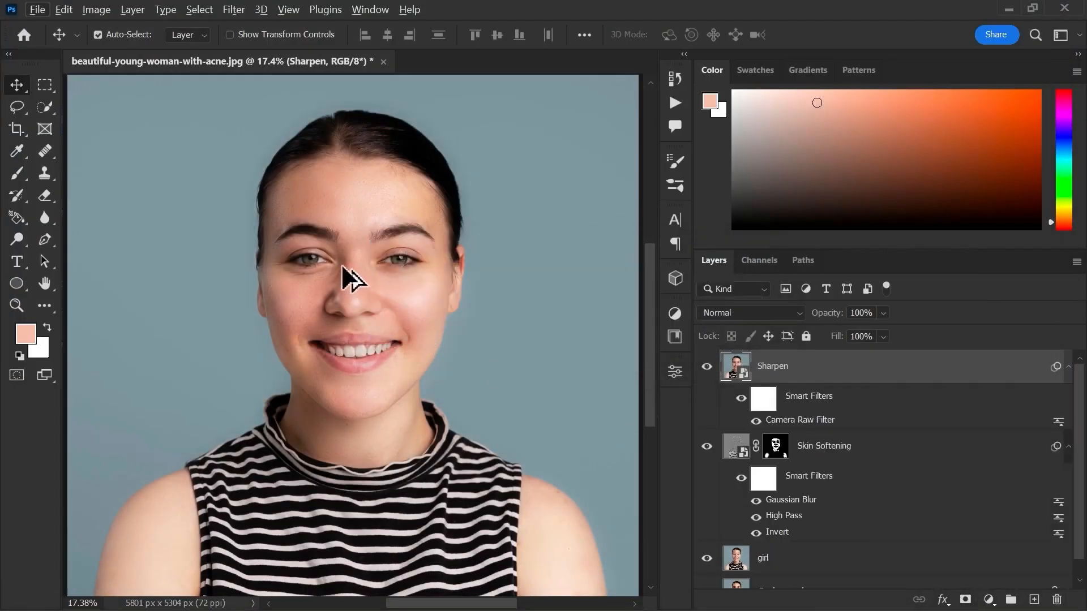
# - Compare the face with and without the Sharpen layer by toggling its visibility
pyautogui.press('z')
pyautogui.moveTo(347, 274); pyautogui.dragTo(480, 331)
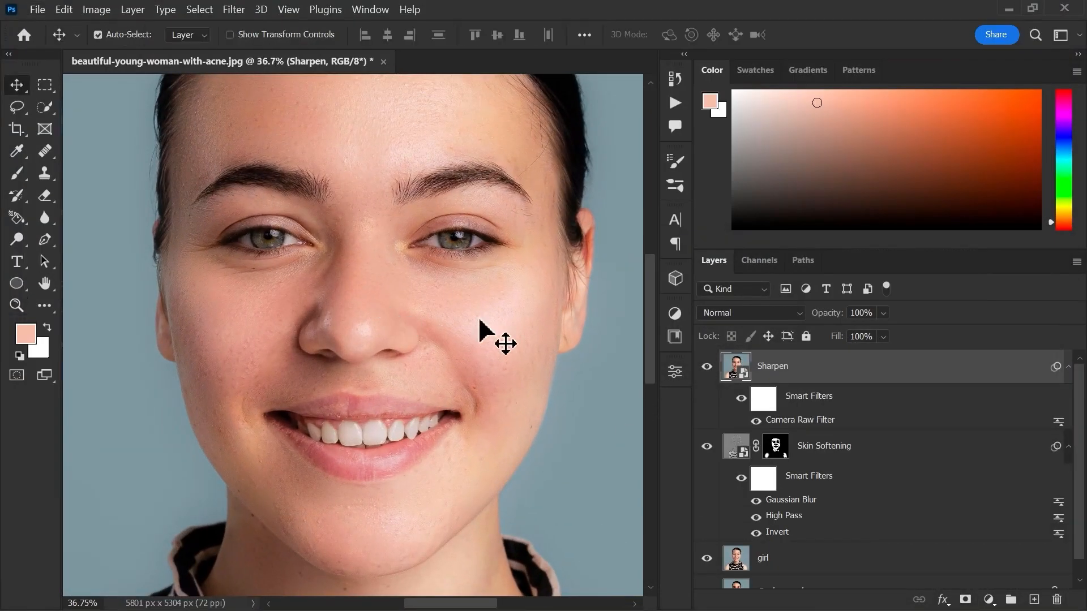
pyautogui.click(707, 367)
pyautogui.click(707, 367)
pyautogui.click(708, 367)
pyautogui.click(707, 367)
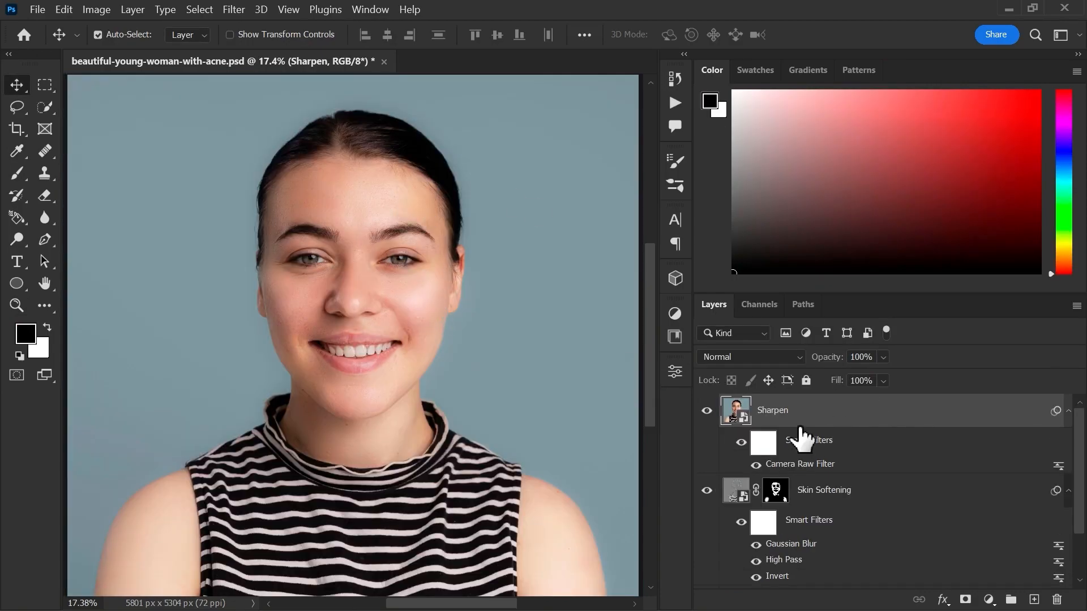
# - Add a Curves adjustment layer above Sharpen and raise the RGB curve's midtones to brighten the image strongly
pyautogui.click(989, 599)
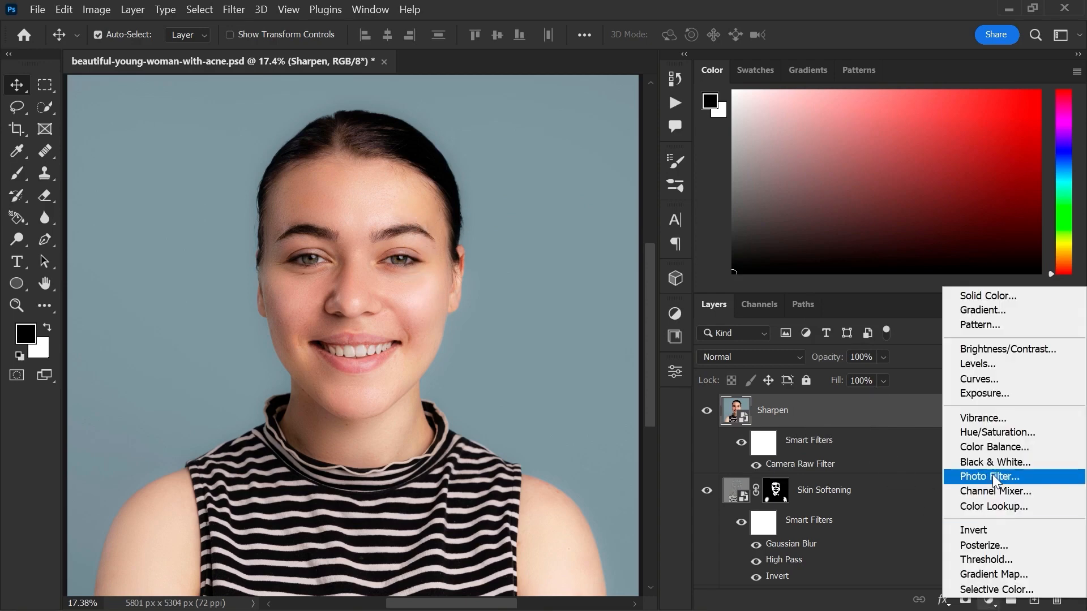
pyautogui.click(1002, 376)
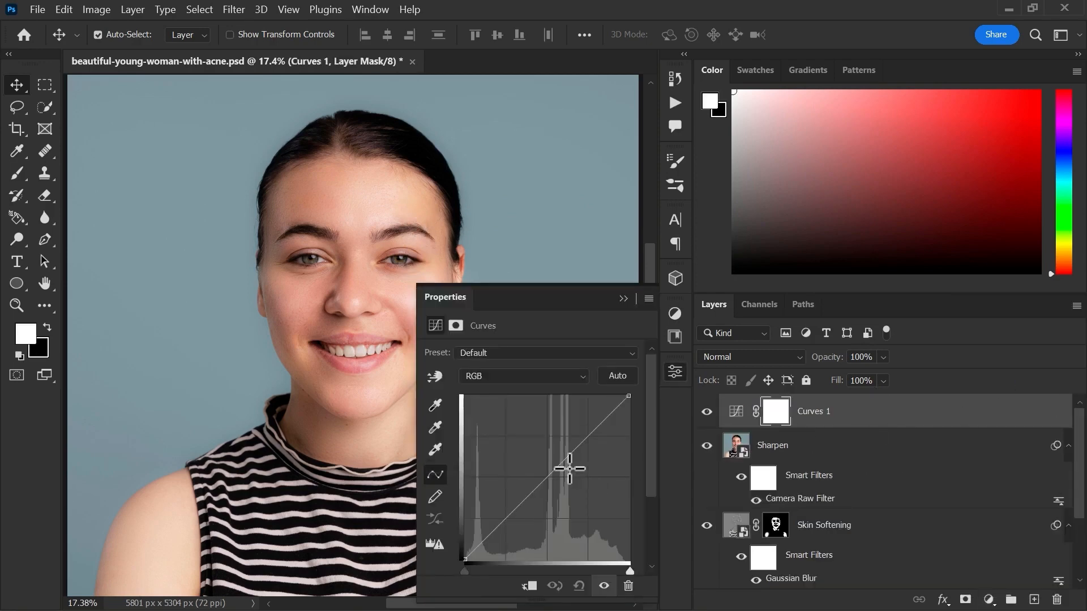
pyautogui.moveTo(553, 470); pyautogui.dragTo(531, 445)
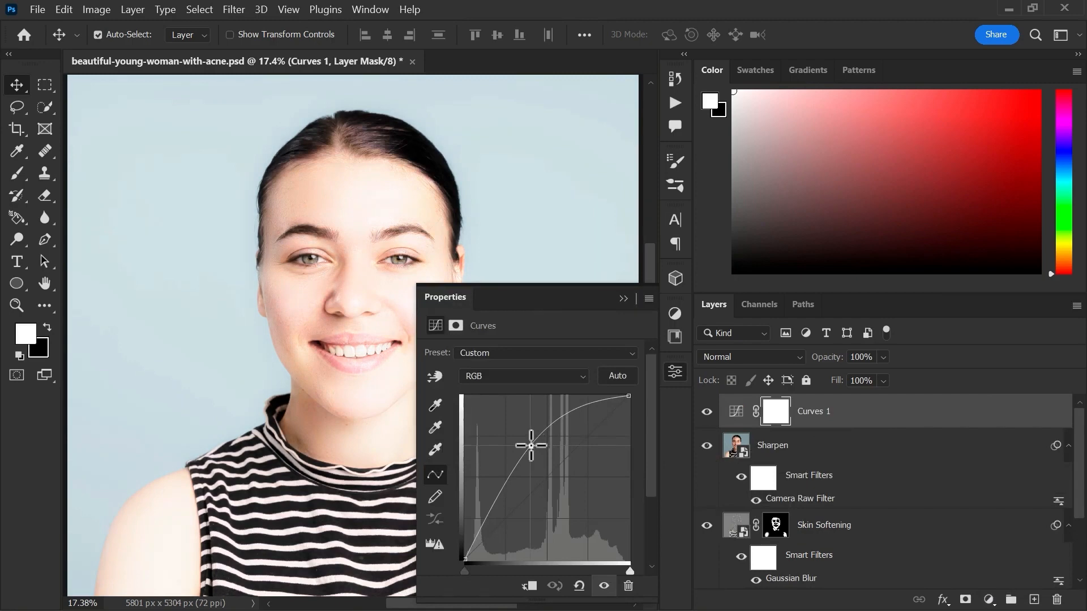
pyautogui.click(677, 377)
# - Rename the Curves layer as Dodge and invert its layer mask to black
pyautogui.doubleClick(805, 411)
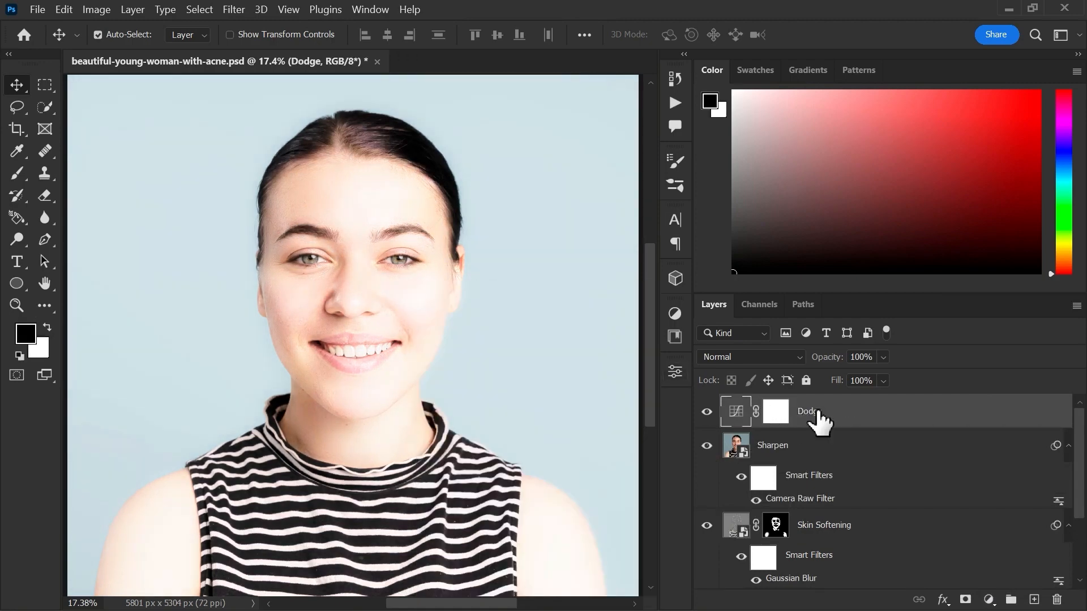
pyautogui.click(776, 411)
pyautogui.hotkey('ctrl', 'i')
# - Paint three white strokes down the left side of the forehead on the Dodge mask with a 70 px Hard Round brush
pyautogui.moveTo(16, 173); pyautogui.dragTo(79, 168)
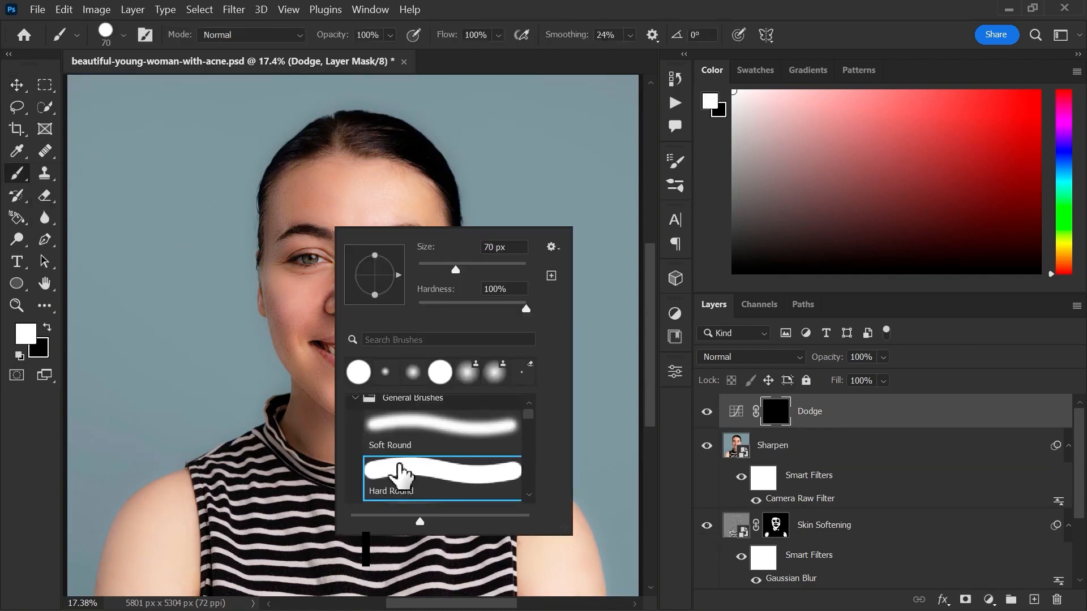
pyautogui.doubleClick(397, 482)
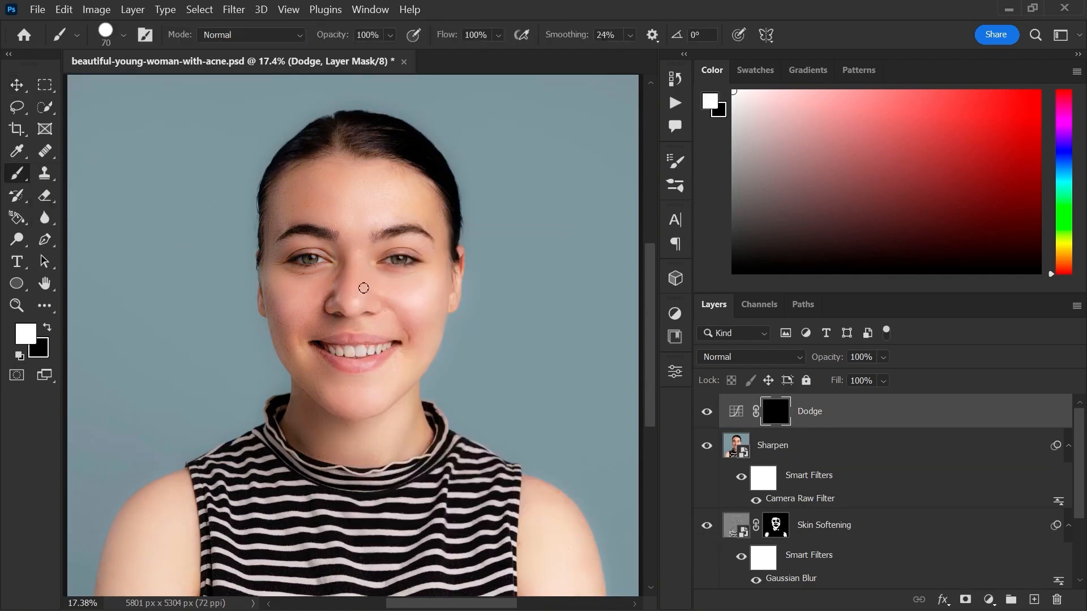
pyautogui.scroll(3, 355, 224)
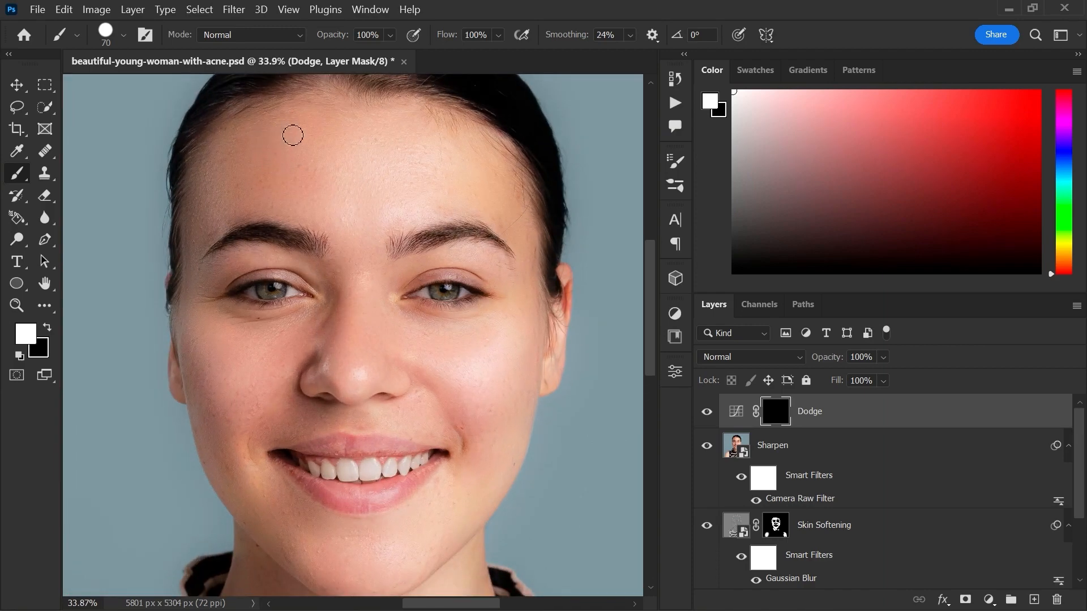
pyautogui.keyDown('shift'); pyautogui.click(305, 208); pyautogui.keyUp('shift')
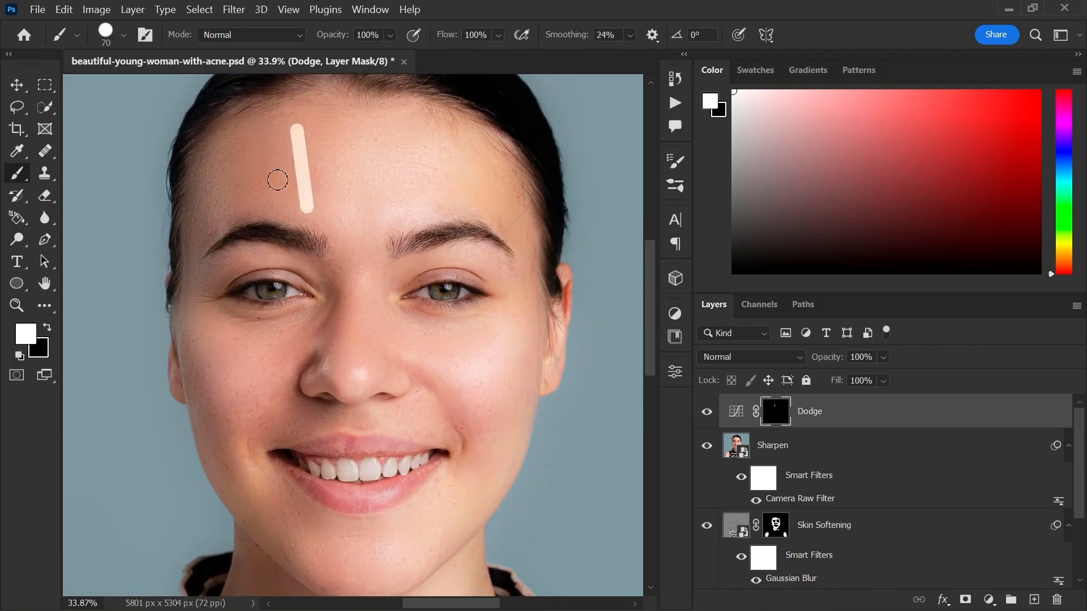
pyautogui.keyDown('shift'); pyautogui.click(260, 205); pyautogui.keyUp('shift')
pyautogui.keyDown('shift'); pyautogui.click(226, 218); pyautogui.keyUp('shift')
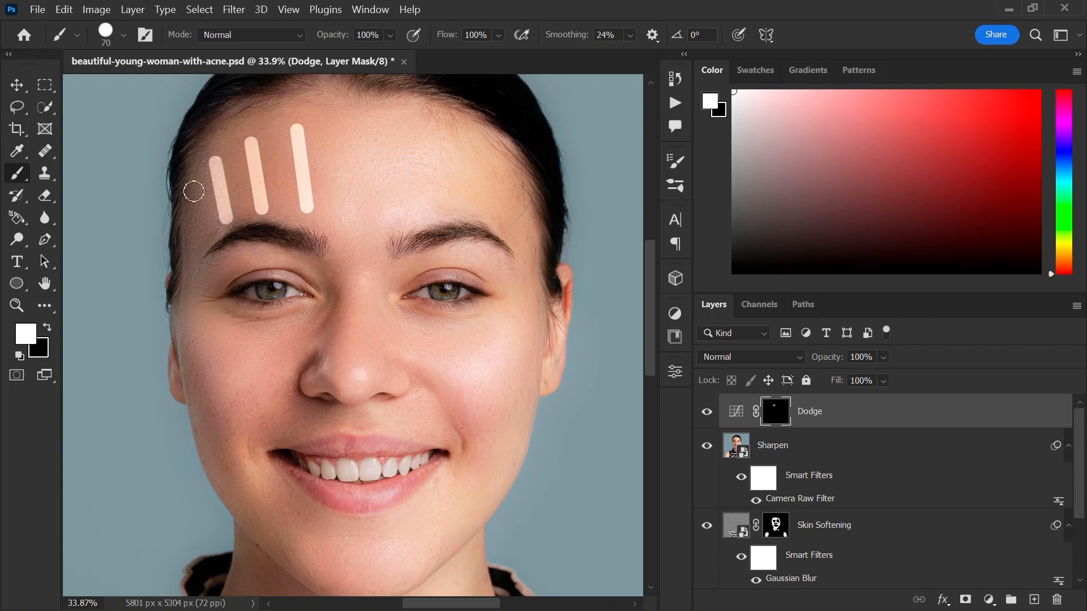
# - Paint straight white strokes on the Dodge mask along the left temple, outer cheek and jawline
pyautogui.keyDown('shift'); pyautogui.click(194, 287); pyautogui.keyUp('shift')
pyautogui.click(192, 318)
pyautogui.keyDown('shift'); pyautogui.click(207, 440); pyautogui.keyUp('shift')
pyautogui.click(226, 480)
pyautogui.keyDown('shift'); pyautogui.click(302, 564); pyautogui.keyUp('shift')
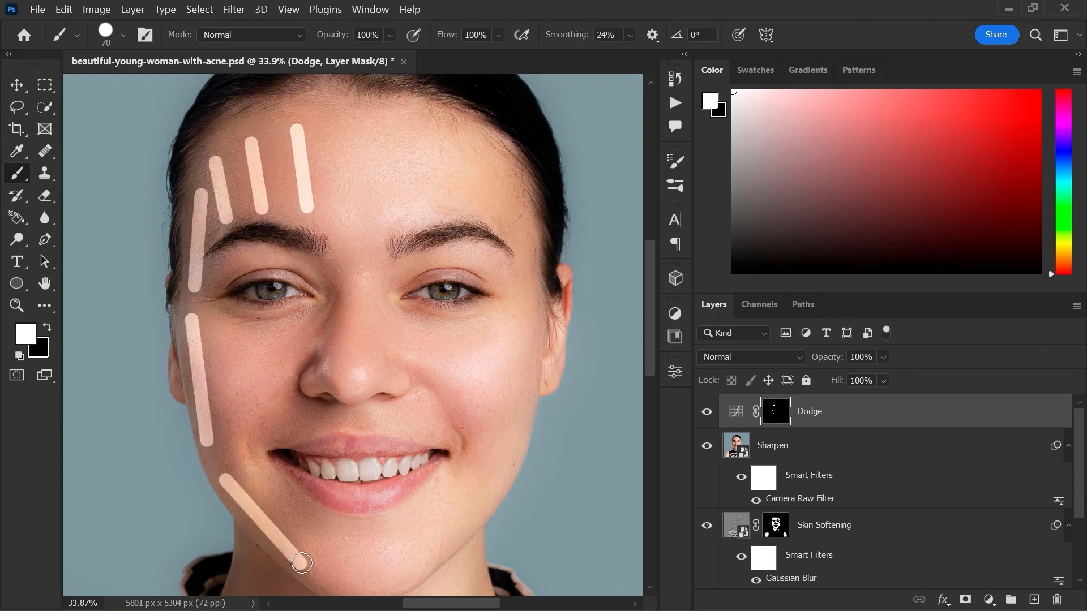
# - Paint a triangle on the left cheek and curved strokes under the eye and along the nose on the Dodge mask
pyautogui.keyDown('shift'); pyautogui.click(229, 393); pyautogui.keyUp('shift')
pyautogui.keyDown('shift'); pyautogui.click(272, 392); pyautogui.keyUp('shift')
pyautogui.keyDown('shift'); pyautogui.click(253, 346); pyautogui.keyUp('shift')
pyautogui.scroll(-1, 356, 190)
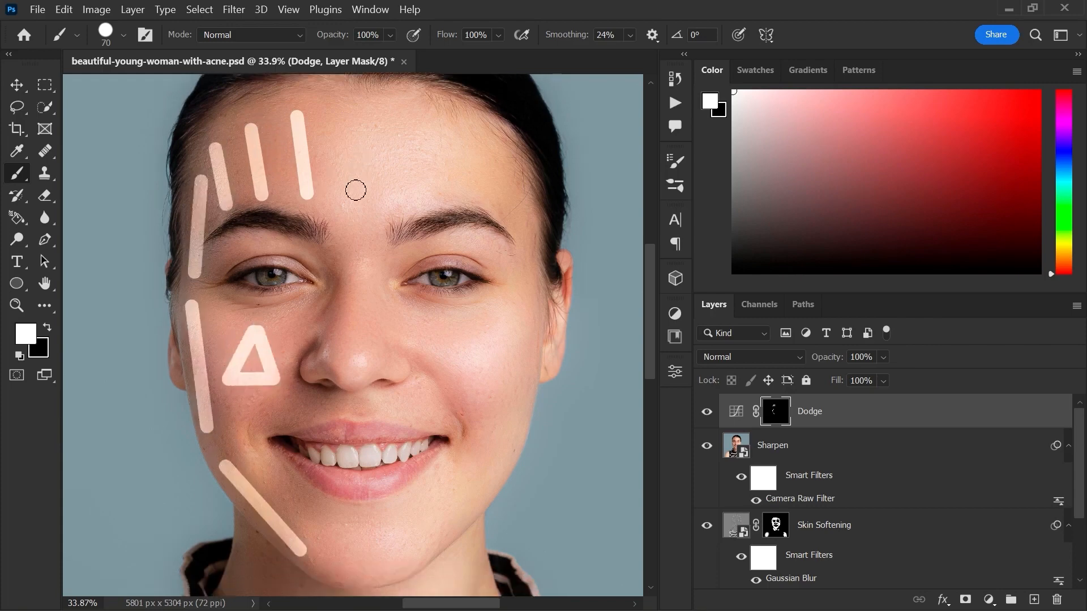
pyautogui.moveTo(302, 242)
pyautogui.mouseDown()
pyautogui.moveTo(333, 286)
pyautogui.moveTo(324, 358)
pyautogui.mouseUp()
pyautogui.moveTo(250, 304)
pyautogui.mouseDown()
pyautogui.moveTo(300, 308)
pyautogui.moveTo(297, 396)
pyautogui.moveTo(345, 403)
pyautogui.mouseUp()
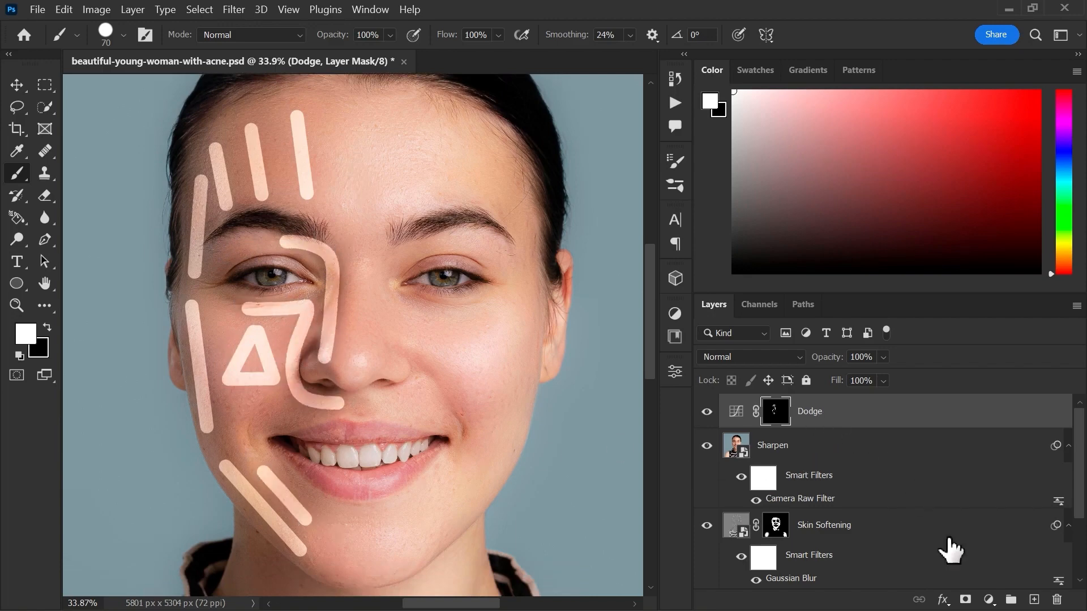
# - Add a Curves adjustment layer above Dodge and pull the RGB curve's midtones down to darken the image strongly
pyautogui.click(990, 599)
pyautogui.click(980, 387)
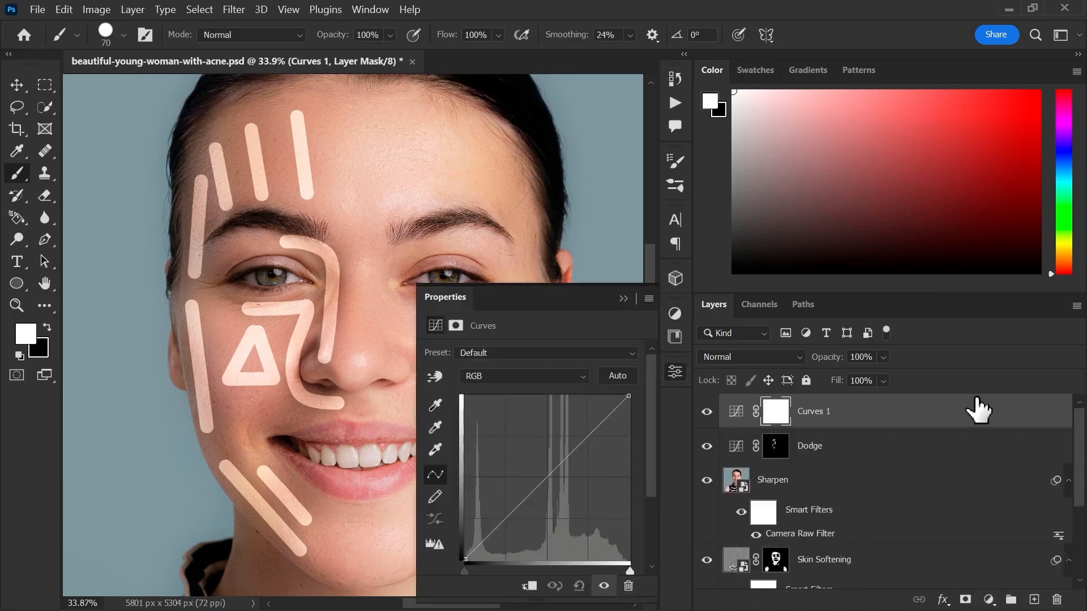
pyautogui.moveTo(541, 483); pyautogui.dragTo(564, 507)
pyautogui.click(676, 374)
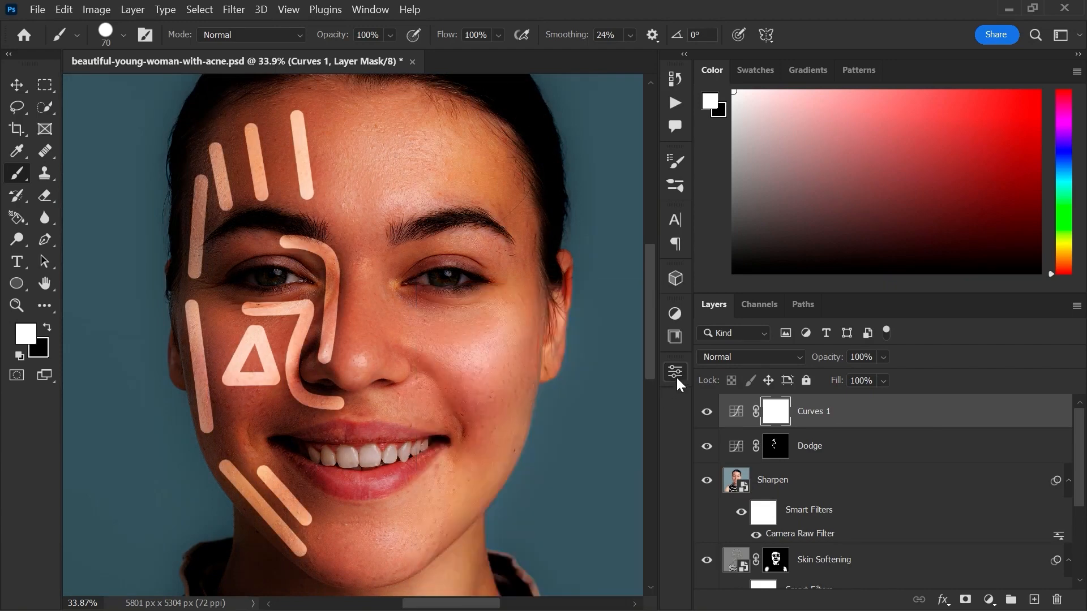
# - Rename the new Curves layer as Burn and invert its layer mask to black
pyautogui.doubleClick(812, 412)
pyautogui.write('Burn')
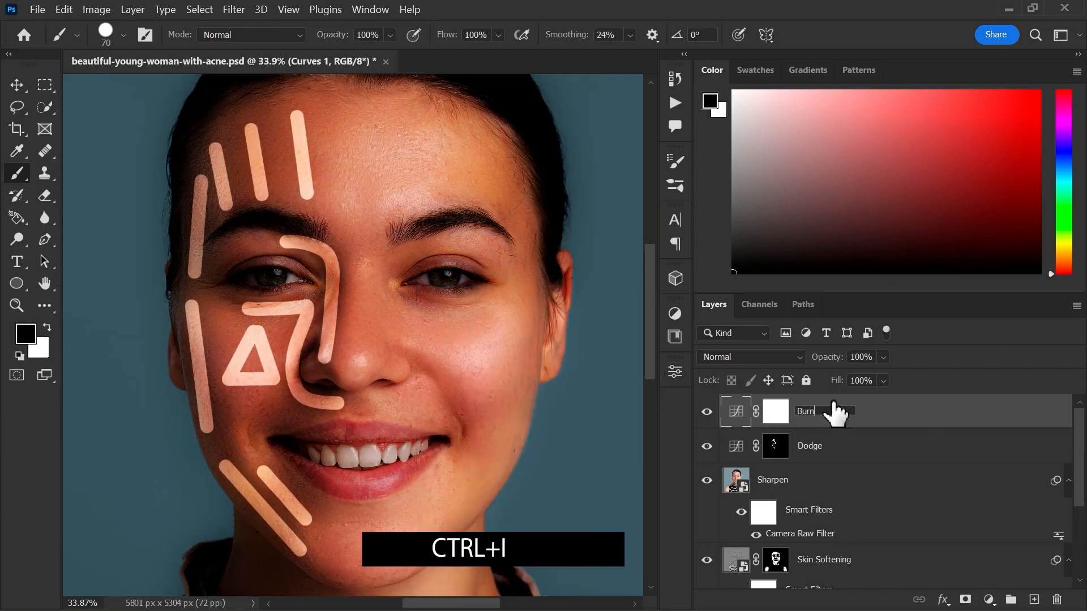
pyautogui.press('Return')
pyautogui.click(777, 412)
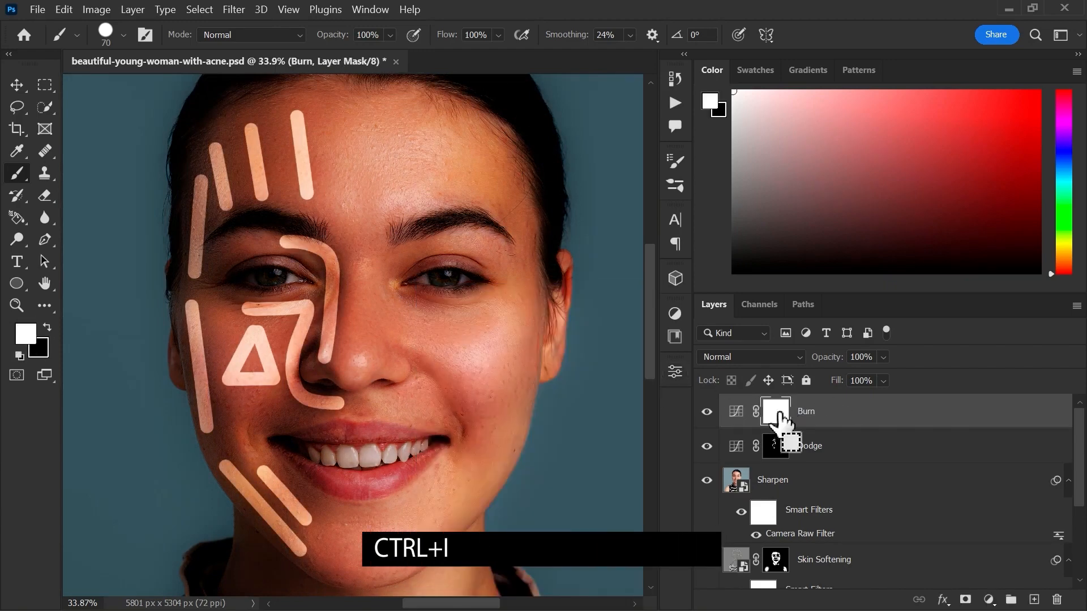
pyautogui.hotkey('ctrl', 'i')
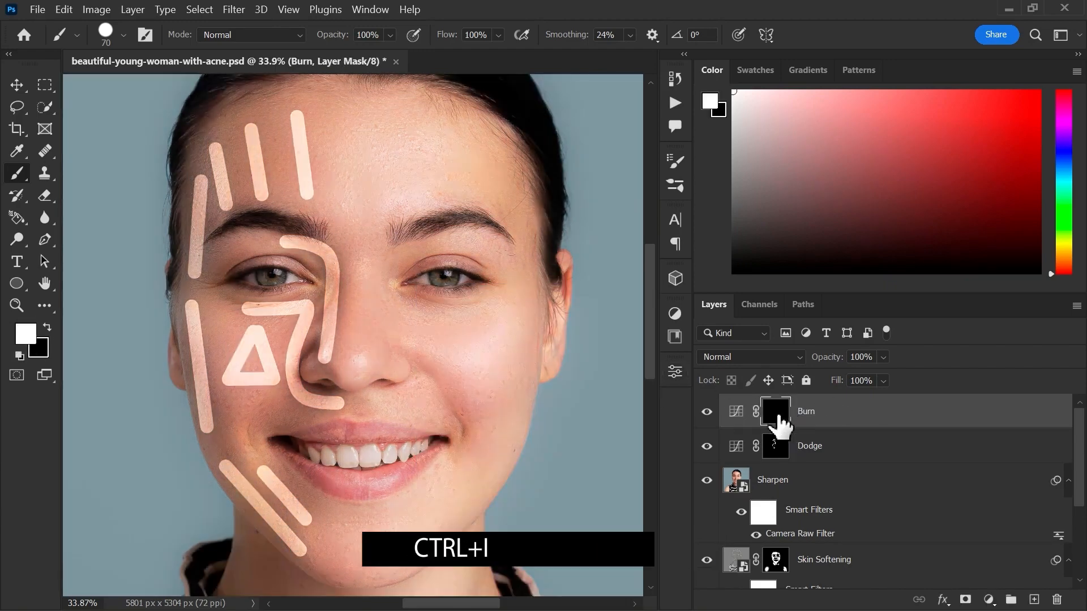
# - Paint straight white strokes on the Burn mask along the right upper forehead, temple, outer cheek and jawline
pyautogui.click(464, 118)
pyautogui.keyDown('shift'); pyautogui.click(502, 150); pyautogui.keyUp('shift')
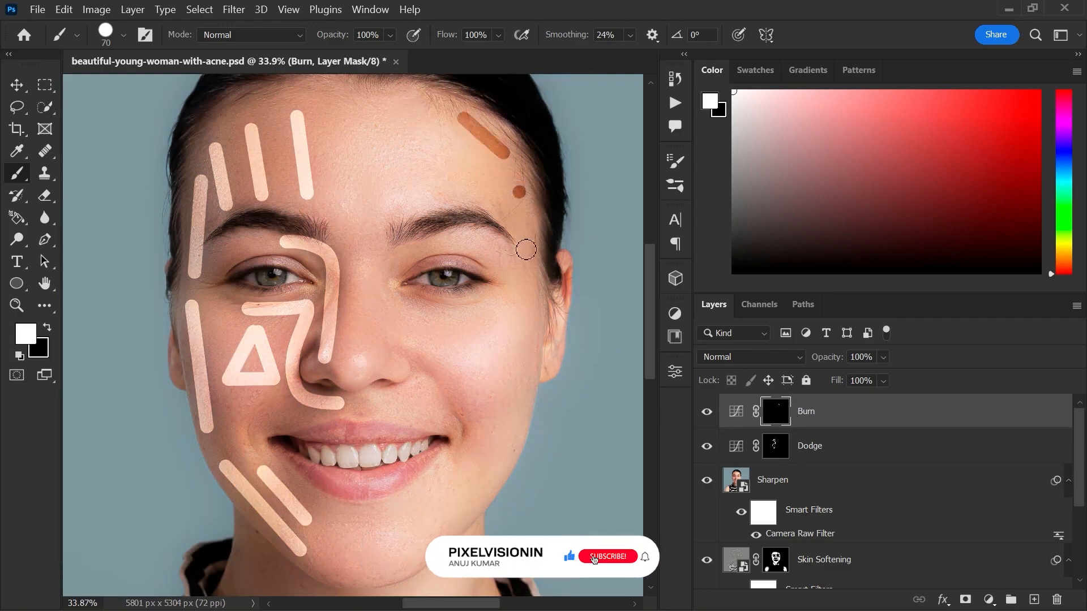
pyautogui.keyDown('shift'); pyautogui.click(532, 277); pyautogui.keyUp('shift')
pyautogui.click(531, 338)
pyautogui.keyDown('shift'); pyautogui.click(521, 414); pyautogui.keyUp('shift')
pyautogui.moveTo(481, 456); pyautogui.dragTo(487, 394)
pyautogui.keyDown('shift'); pyautogui.click(501, 411); pyautogui.keyUp('shift')
pyautogui.hotkey('ctrl', 'z')
pyautogui.click(504, 402)
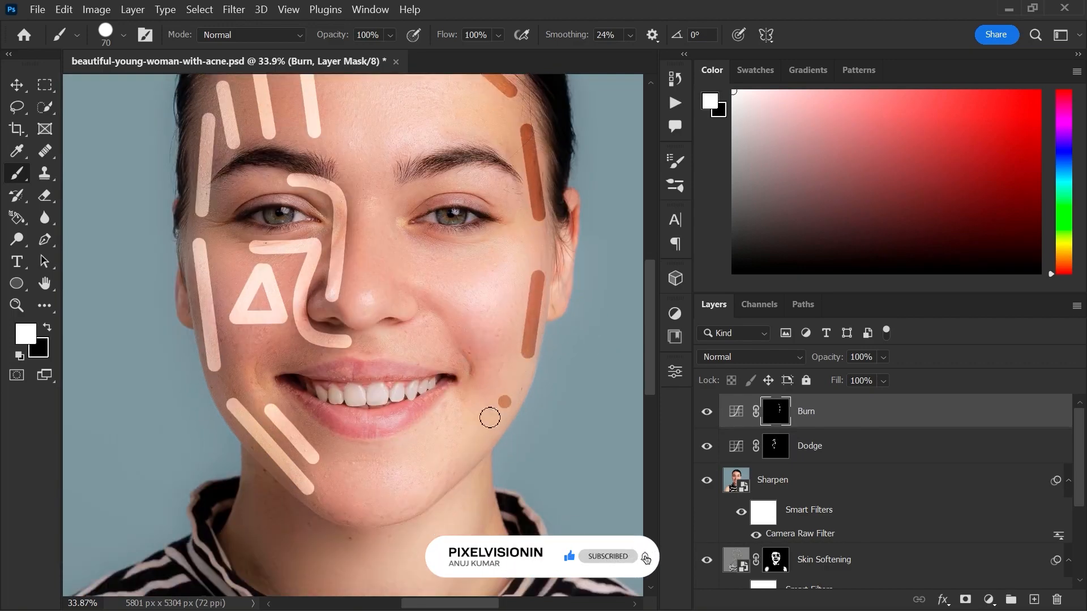
pyautogui.keyDown('shift'); pyautogui.click(464, 446); pyautogui.keyUp('shift')
# - Paint Burn mask strokes below the right inner eyebrow, along the right side of the nose and on the right forehead
pyautogui.moveTo(441, 223); pyautogui.dragTo(446, 263)
pyautogui.click(442, 220)
pyautogui.keyDown('shift'); pyautogui.click(406, 238); pyautogui.keyUp('shift')
pyautogui.click(395, 257)
pyautogui.keyDown('shift'); pyautogui.click(392, 325); pyautogui.keyUp('shift')
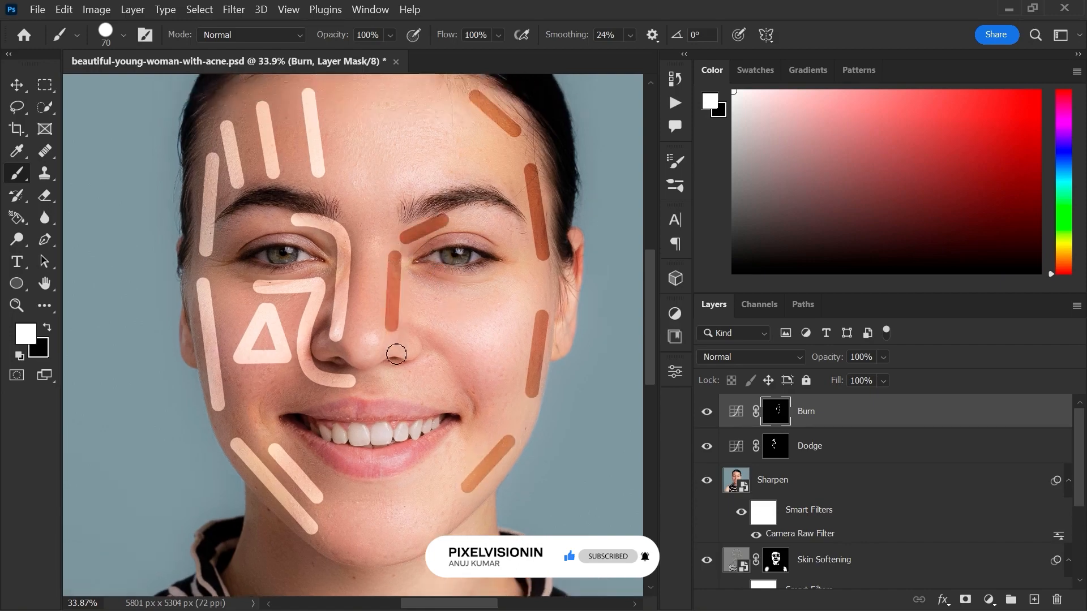
pyautogui.moveTo(471, 217); pyautogui.dragTo(469, 314)
pyautogui.click(460, 216)
pyautogui.keyDown('shift'); pyautogui.click(470, 263); pyautogui.keyUp('shift')
pyautogui.moveTo(452, 359); pyautogui.dragTo(461, 272)
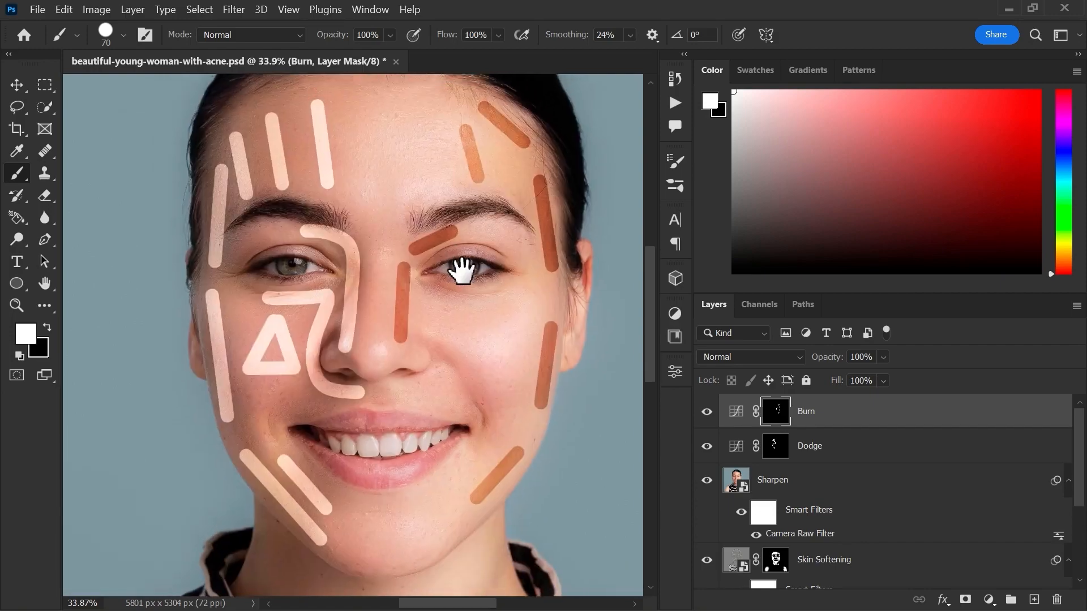
# - Paint white strokes on the Dodge mask beside the left mouth corner and across the shadowed left side of the neck
pyautogui.click(764, 445)
pyautogui.moveTo(272, 419); pyautogui.dragTo(315, 317)
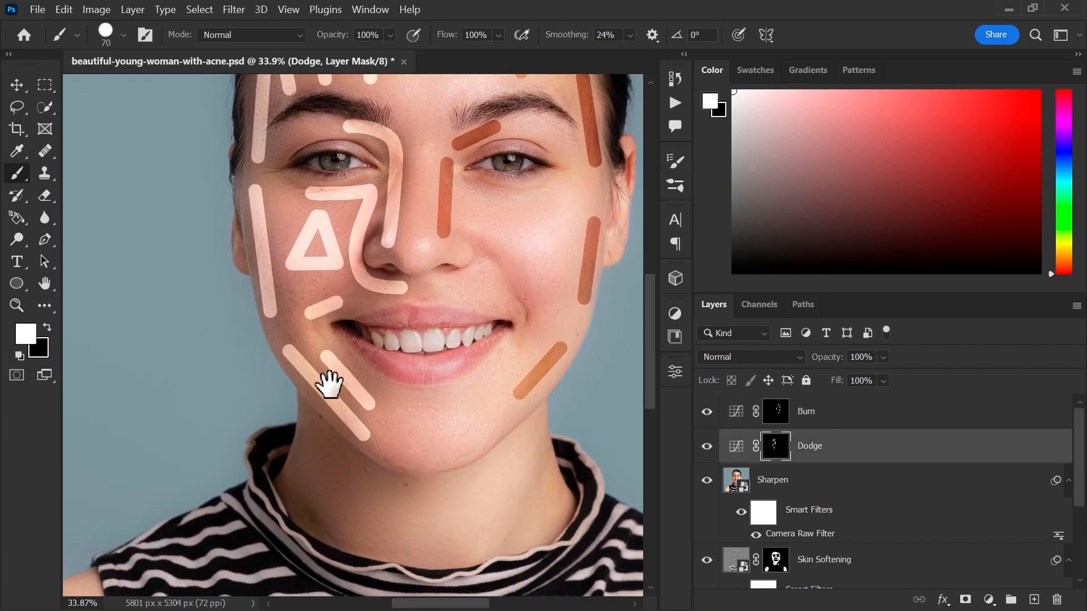
pyautogui.moveTo(330, 385); pyautogui.dragTo(330, 313)
pyautogui.click(313, 356)
pyautogui.keyDown('shift'); pyautogui.click(366, 403); pyautogui.keyUp('shift')
pyautogui.click(301, 393)
pyautogui.keyDown('shift'); pyautogui.click(373, 451); pyautogui.keyUp('shift')
pyautogui.click(389, 412)
pyautogui.keyDown('shift'); pyautogui.click(389, 446); pyautogui.keyUp('shift')
pyautogui.click(299, 424)
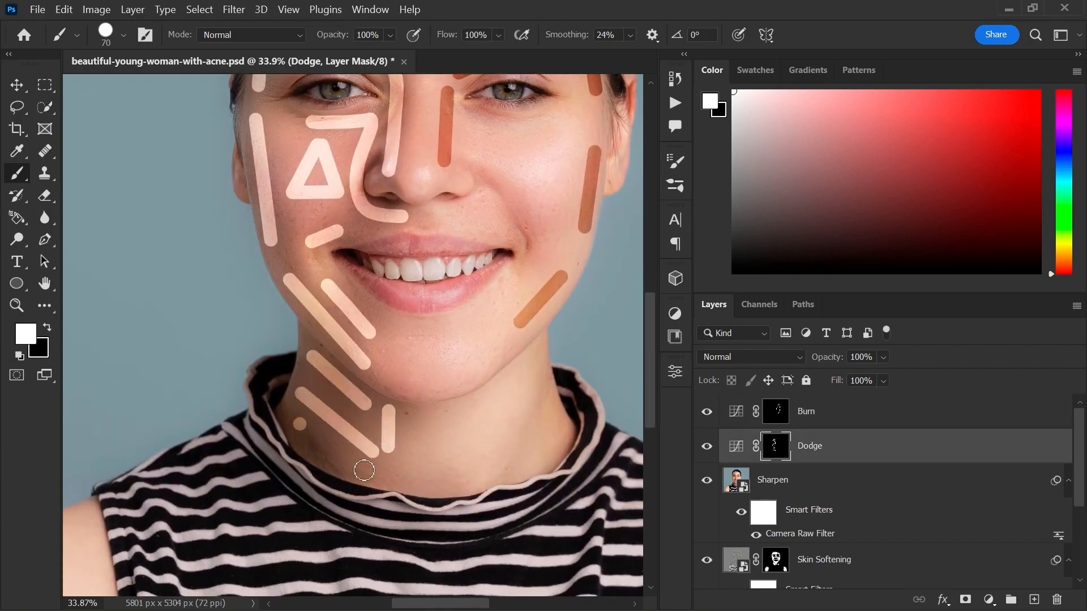
pyautogui.scroll(-2, 412, 324)
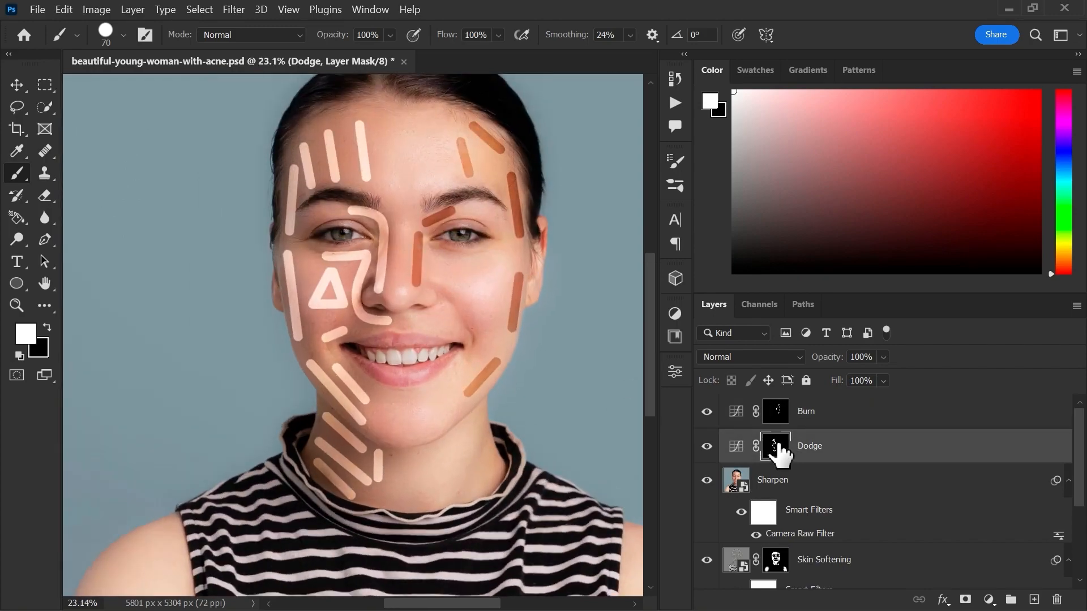
# - Feather the Dodge layer mask by about 147 px to blend the highlight strokes into the skin
pyautogui.click(374, 10)
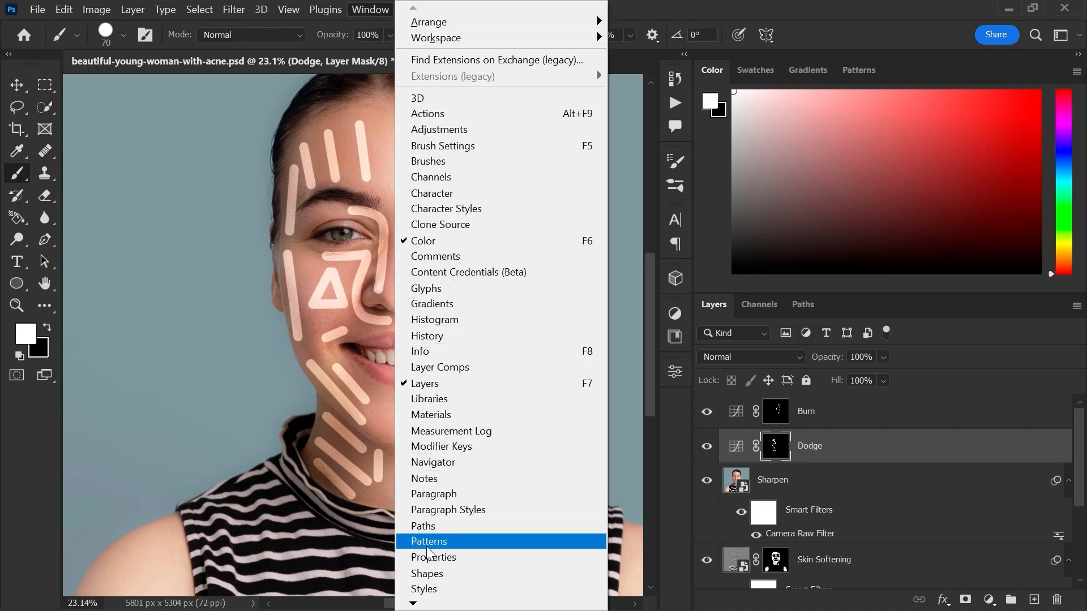
pyautogui.click(447, 557)
pyautogui.click(675, 372)
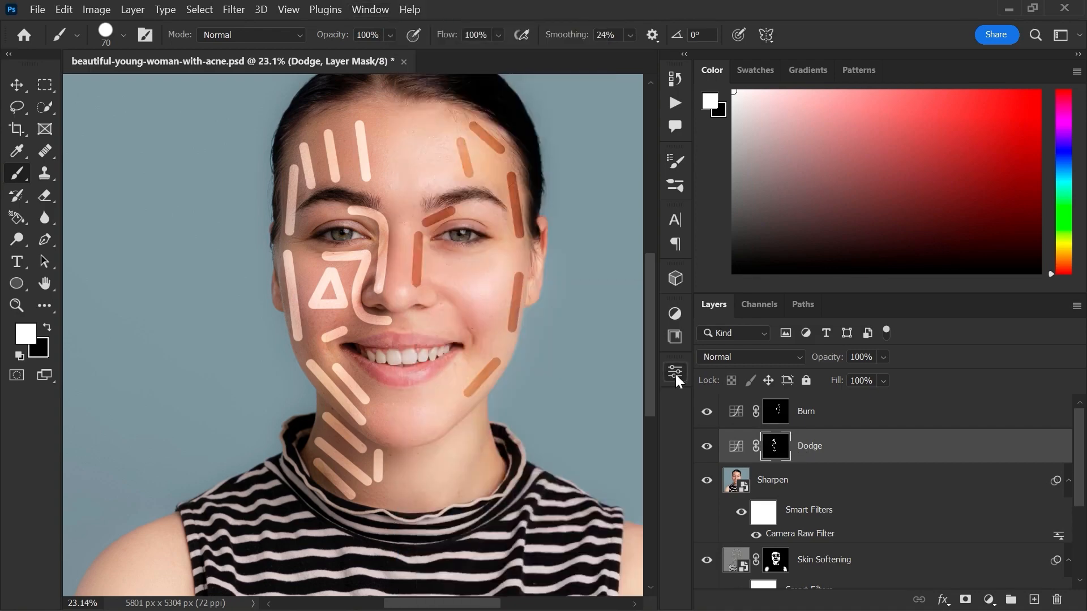
pyautogui.click(675, 375)
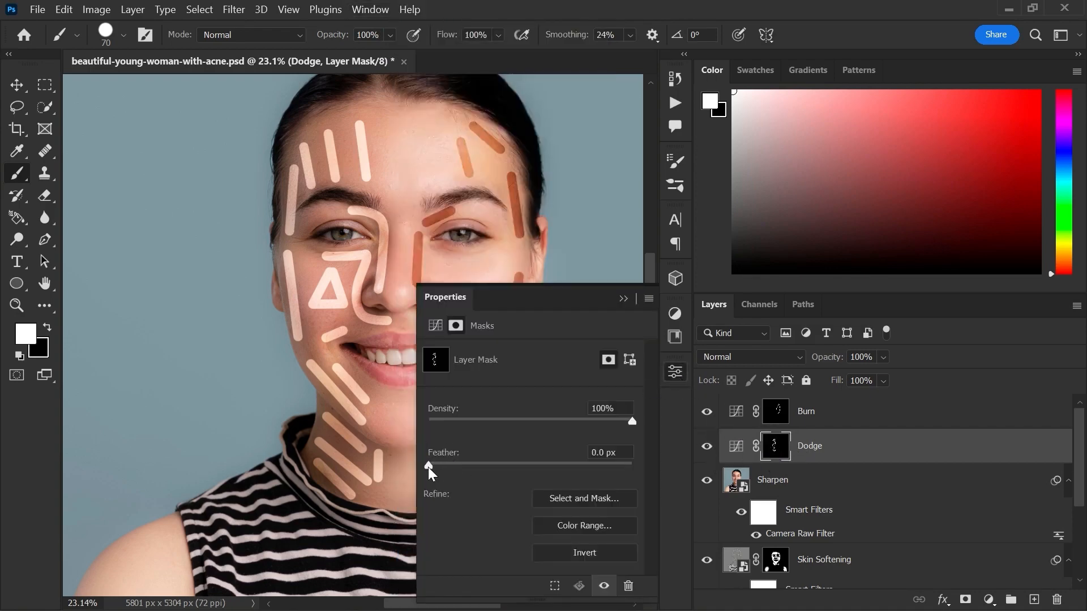
pyautogui.moveTo(429, 466); pyautogui.dragTo(583, 464)
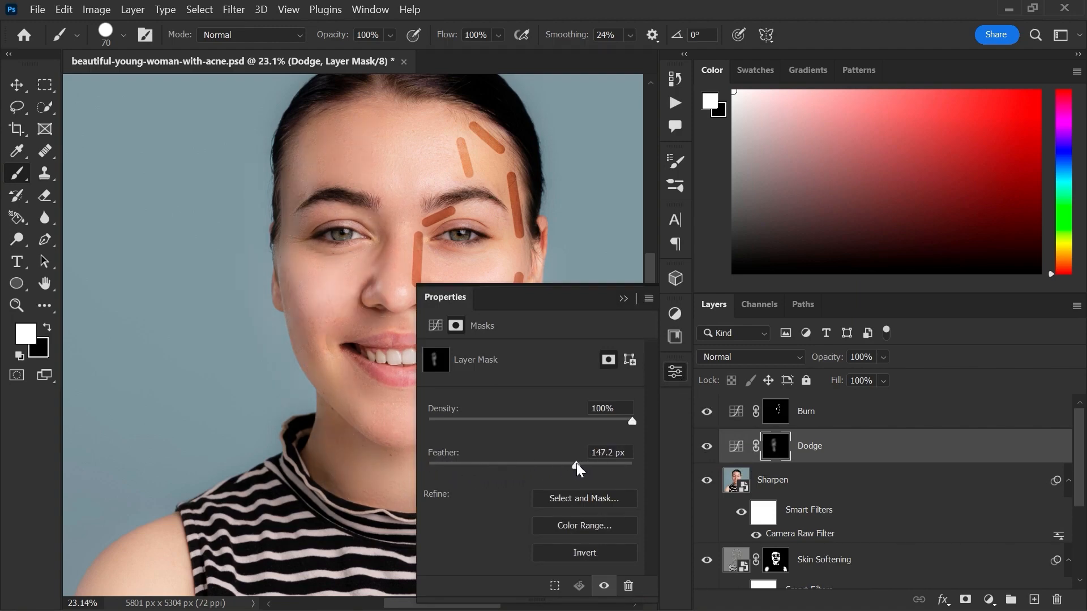
# - Feather the Burn layer mask by about 124 px to blend the shadow strokes into the skin
pyautogui.click(675, 372)
pyautogui.click(775, 411)
pyautogui.click(676, 372)
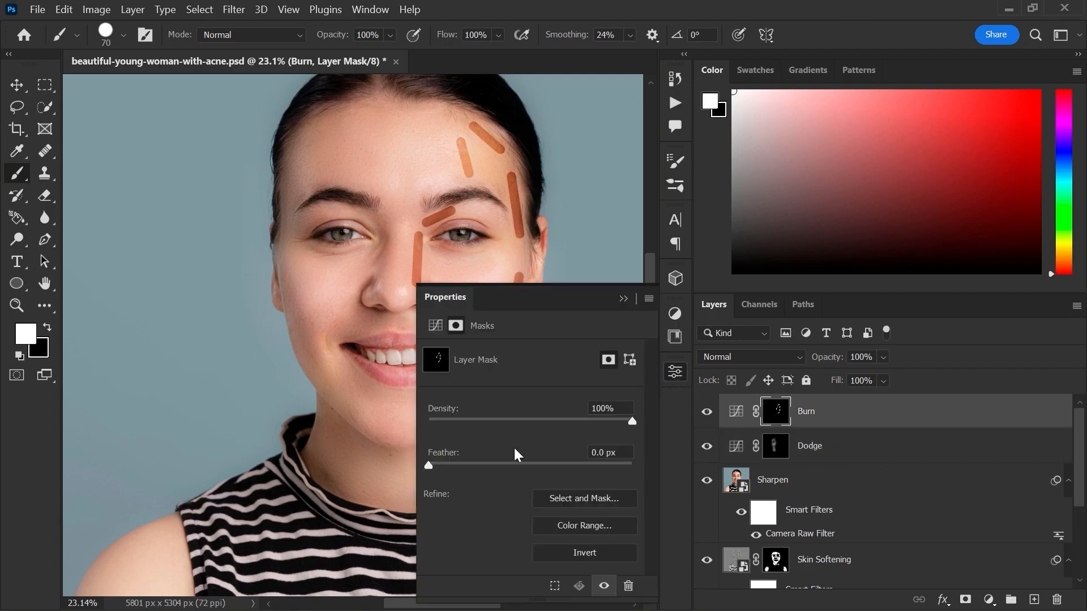
pyautogui.moveTo(430, 464); pyautogui.dragTo(565, 464)
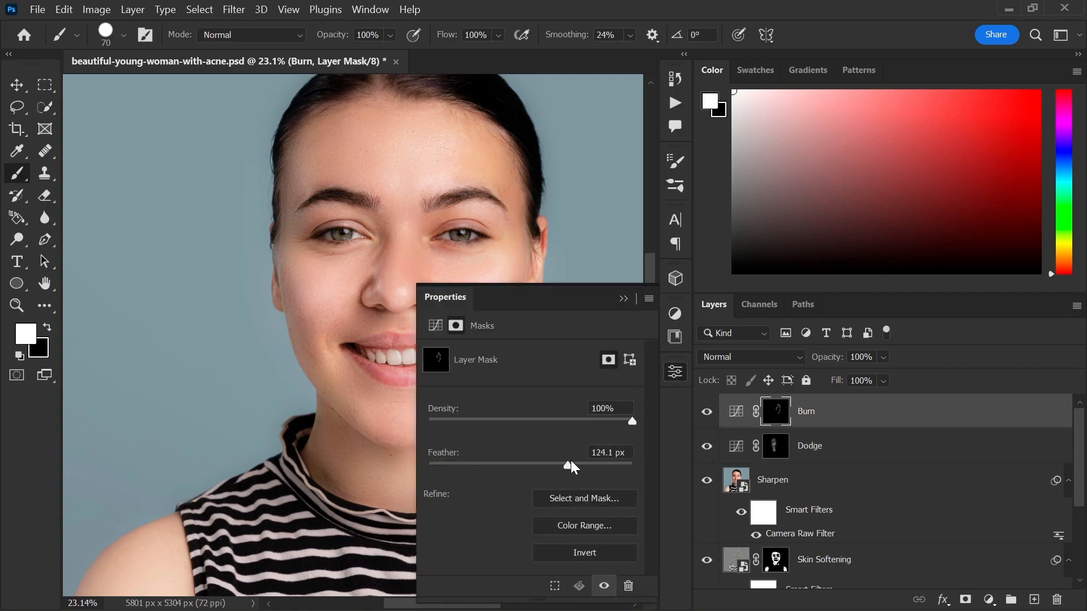
# - Group the Burn and Dodge layers as Dodge and Burn, and compare the portrait with and without the group
pyautogui.keyDown('shift'); pyautogui.click(844, 450); pyautogui.keyUp('shift')
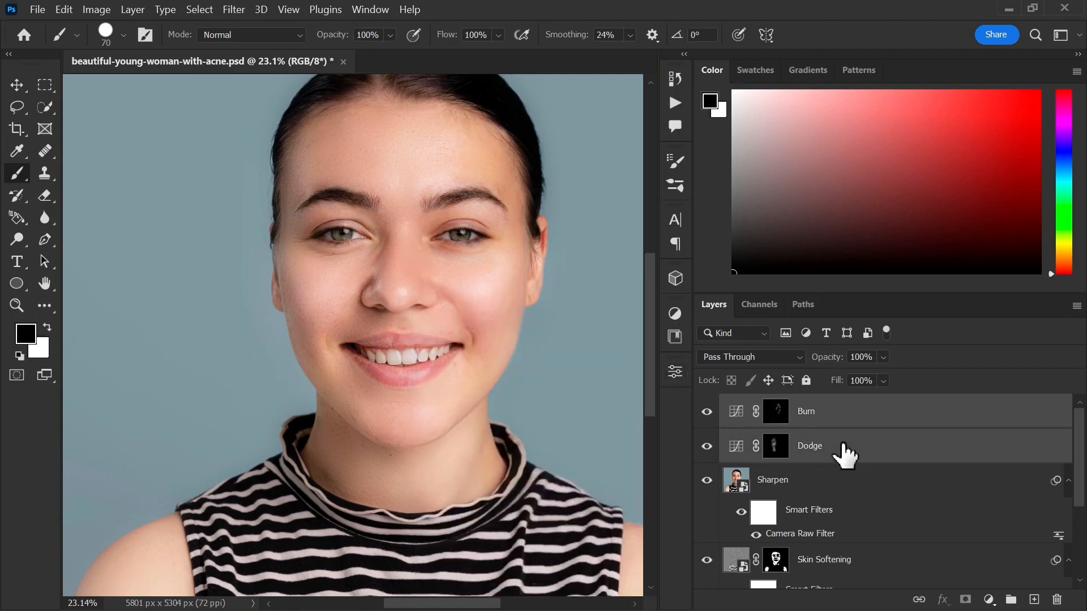
pyautogui.hotkey('ctrl', 'g')
pyautogui.write('Dodge and Bur')
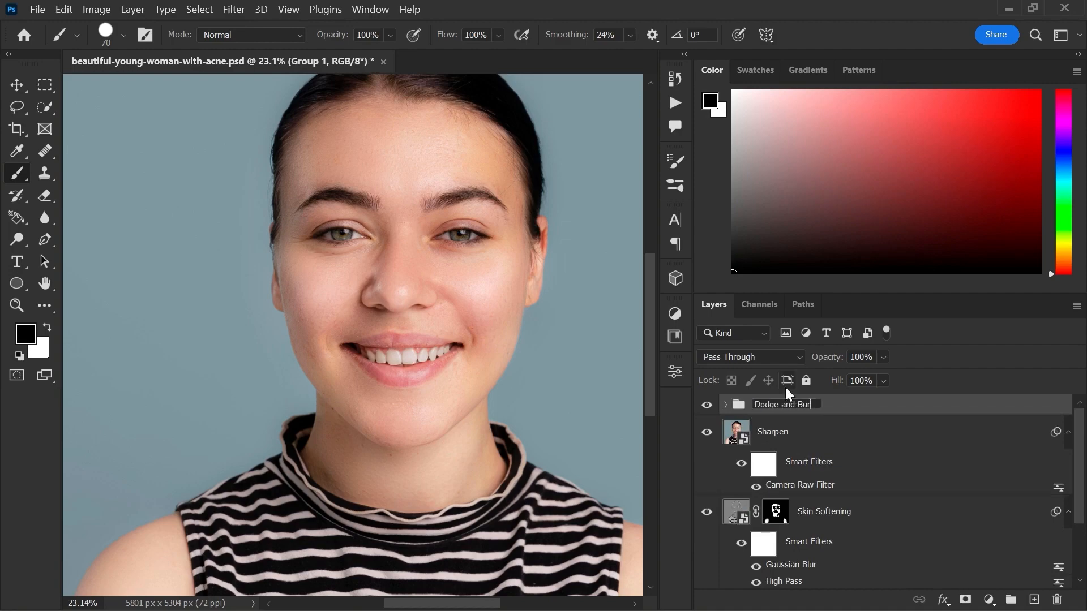
pyautogui.write('n')
pyautogui.click(707, 405)
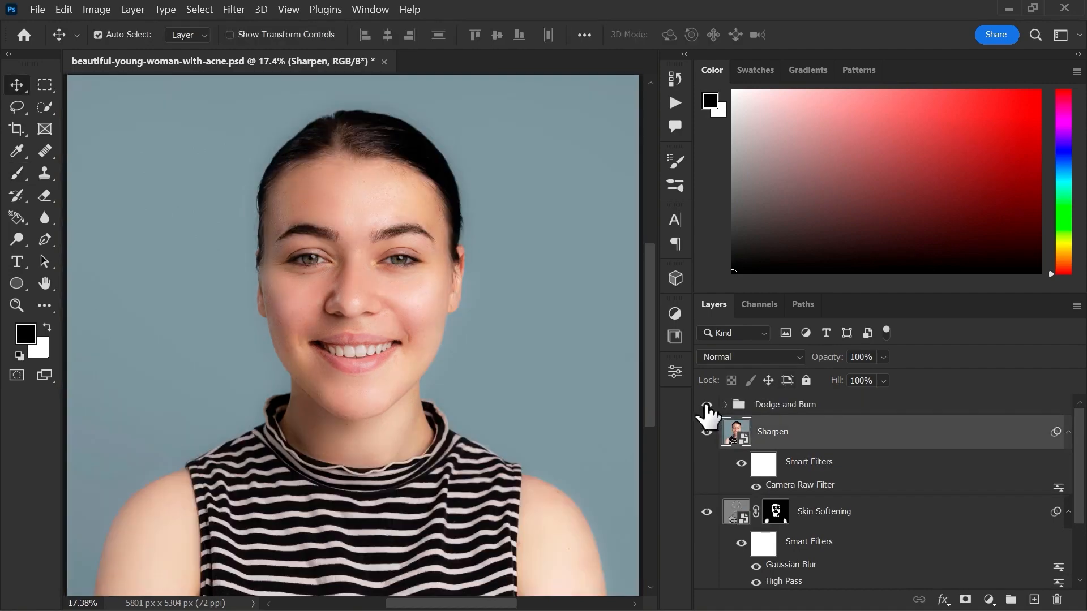
pyautogui.click(707, 405)
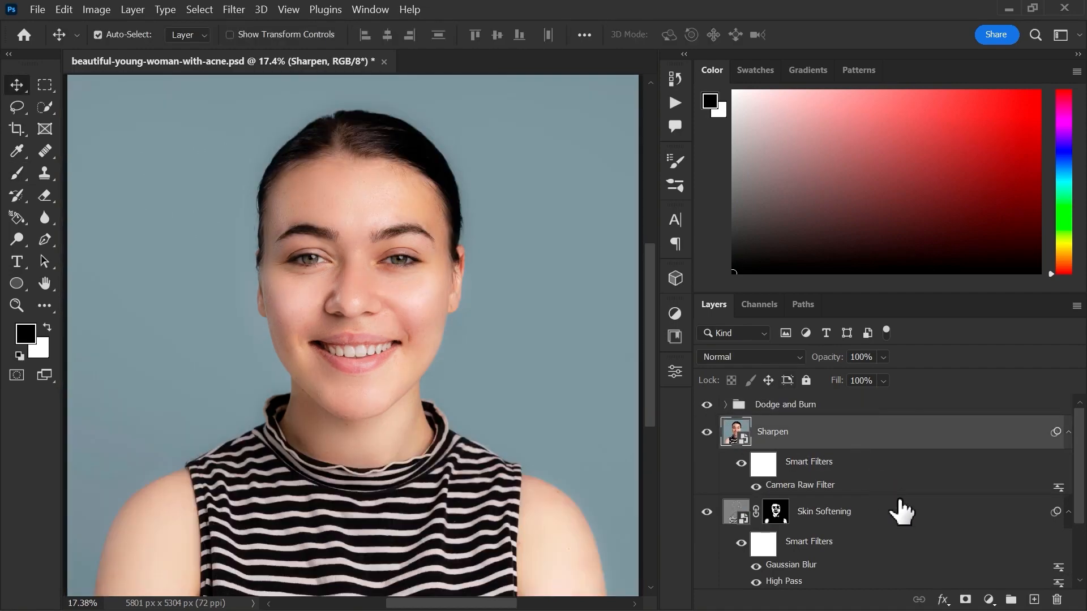
# - Add a Solid Color fill layer in red ff0000 directly above the Sharpen layer
pyautogui.click(990, 600)
pyautogui.click(971, 296)
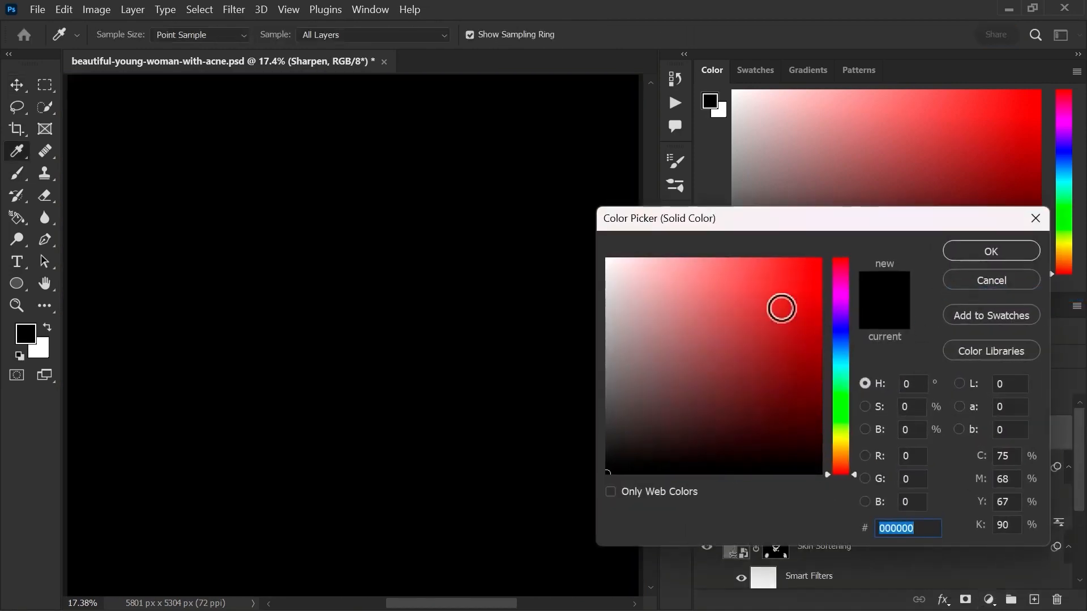
pyautogui.write('ff0000')
pyautogui.click(991, 251)
# - Set the red fill layer's blend mode to Multiply and its opacity to 48%
pyautogui.click(758, 357)
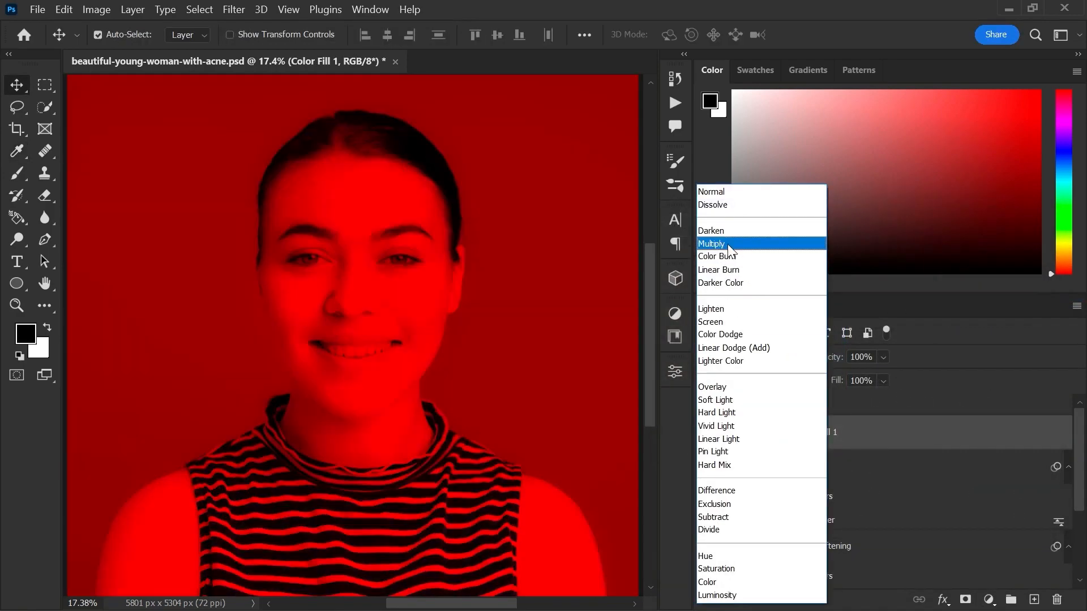
pyautogui.click(727, 245)
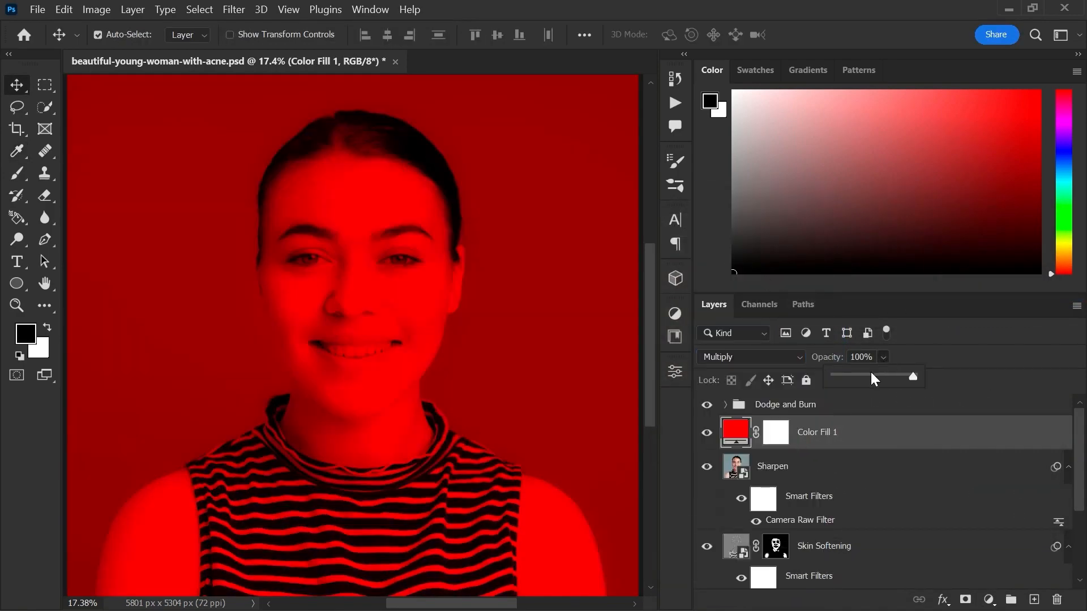
pyautogui.click(870, 375)
# - Invert the red fill layer's mask to black and rename the layer as Lipstick
pyautogui.click(775, 434)
pyautogui.hotkey('ctrl', 'i')
pyautogui.doubleClick(811, 433)
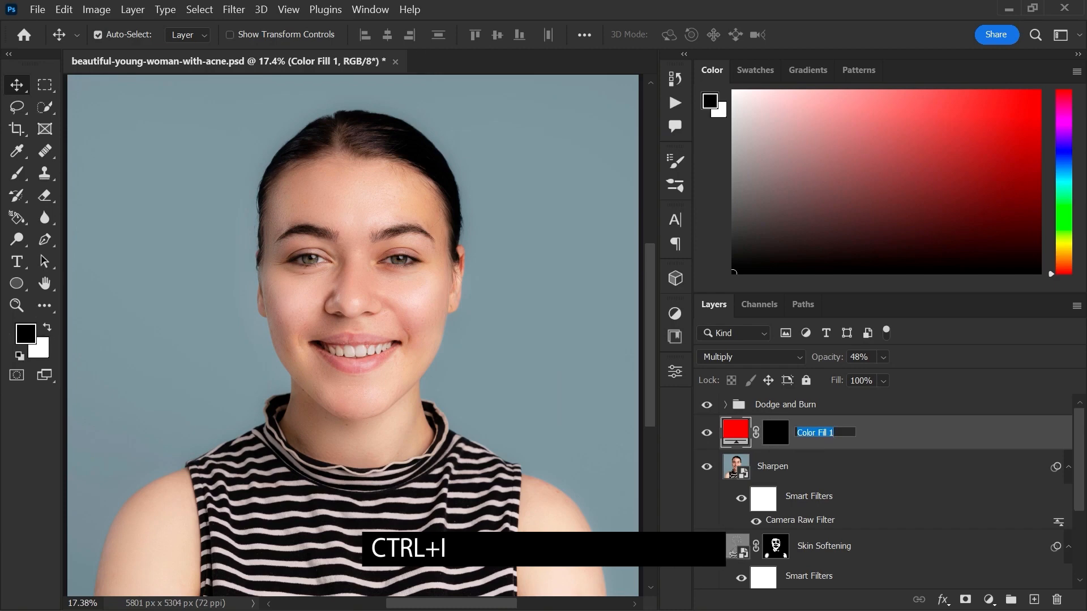
pyautogui.write('Lipstick')
pyautogui.press('Return')
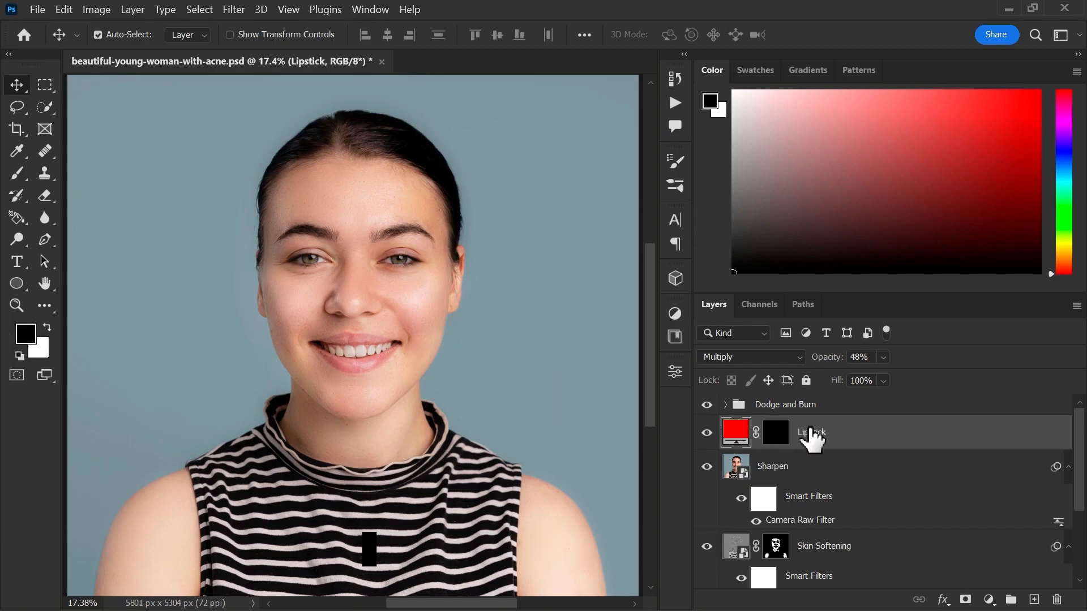
# - Target the Lipstick layer's mask and prepare a 35 px Hard Round brush with white as the foreground colour
pyautogui.click(776, 434)
pyautogui.press('x')
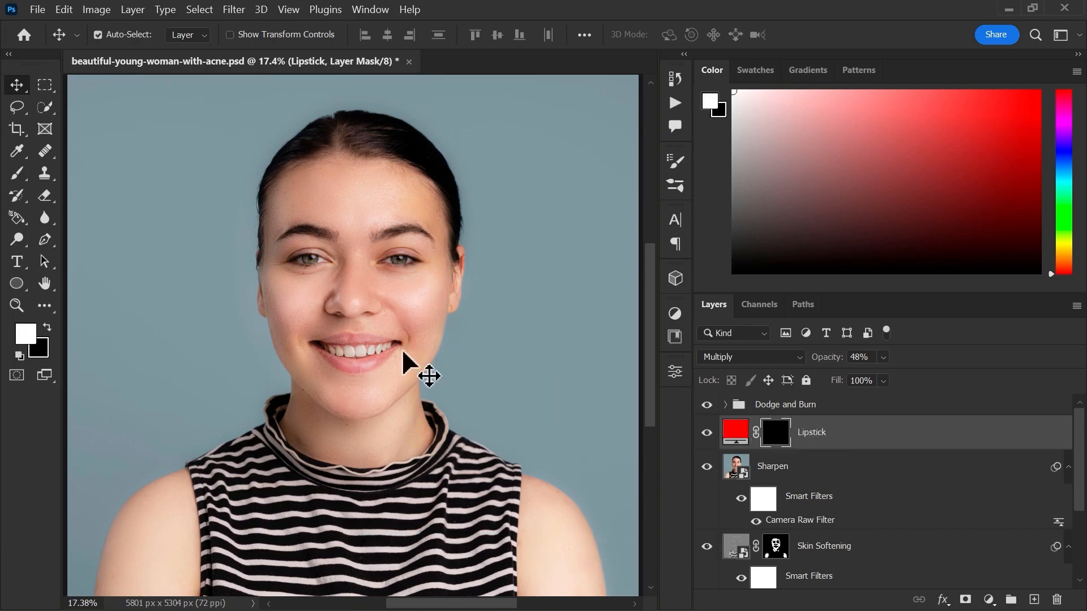
pyautogui.click(17, 175)
pyautogui.scroll(10, 342, 344)
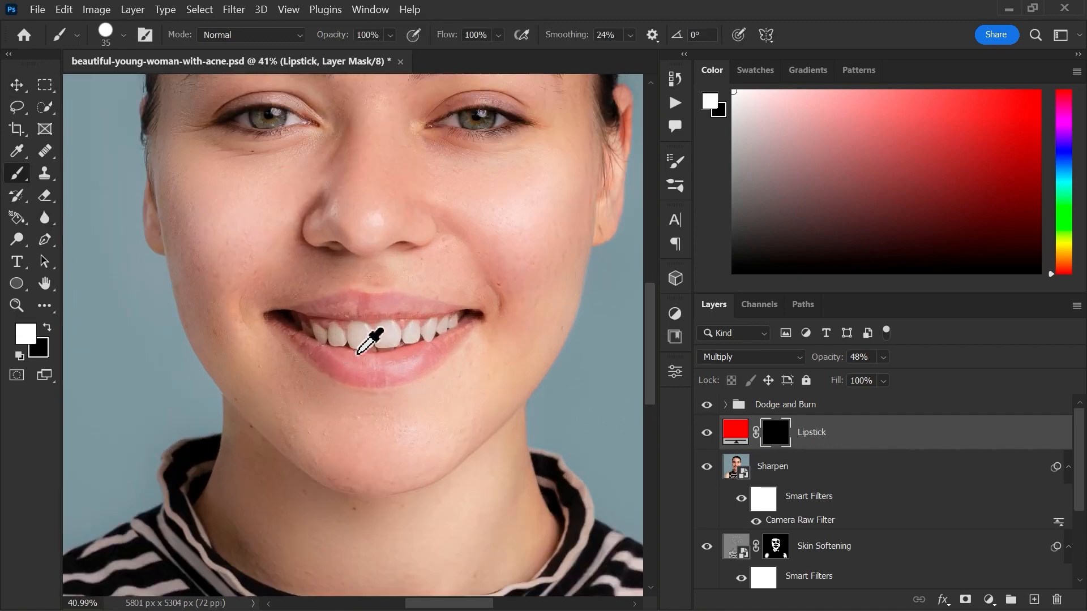
pyautogui.moveTo(400, 291); pyautogui.dragTo(380, 288)
pyautogui.rightClick(330, 208)
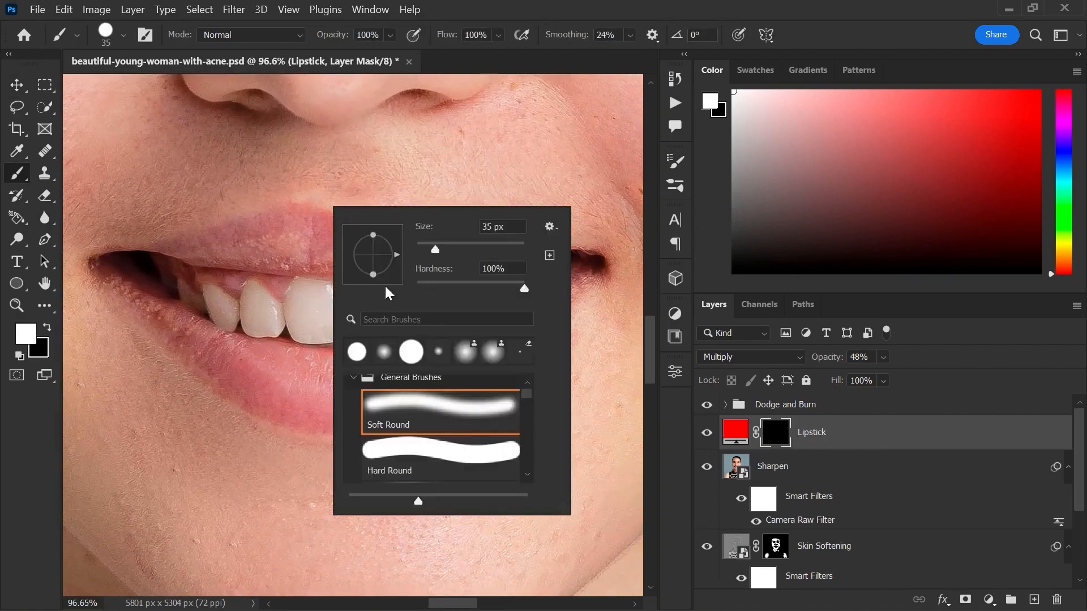
pyautogui.doubleClick(389, 460)
pyautogui.scroll(3, 194, 227)
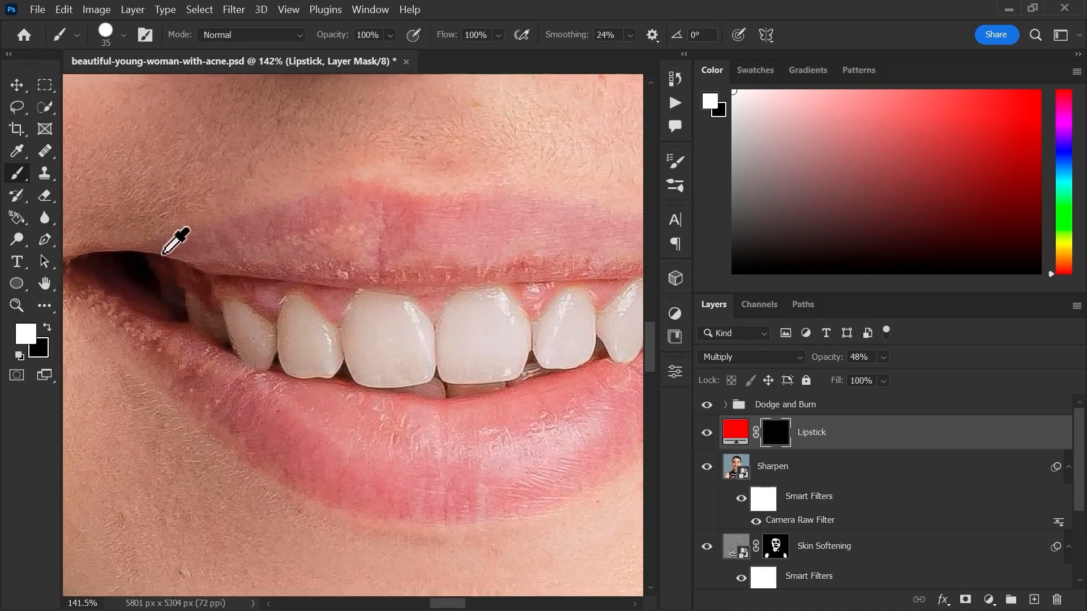
# - Paint white on the Lipstick mask over the upper and lower lips, leaving the teeth uncovered
pyautogui.moveTo(174, 243)
pyautogui.mouseDown()
pyautogui.moveTo(385, 176)
pyautogui.moveTo(595, 180)
pyautogui.mouseUp()
pyautogui.moveTo(606, 190)
pyautogui.mouseDown()
pyautogui.moveTo(399, 177)
pyautogui.moveTo(604, 221)
pyautogui.moveTo(373, 214)
pyautogui.mouseUp()
pyautogui.moveTo(374, 214)
pyautogui.mouseDown()
pyautogui.moveTo(483, 247)
pyautogui.moveTo(318, 248)
pyautogui.moveTo(226, 226)
pyautogui.mouseUp()
pyautogui.press(']')
pyautogui.press(']')
pyautogui.press(']')
pyautogui.moveTo(362, 192)
pyautogui.mouseDown()
pyautogui.moveTo(291, 214)
pyautogui.moveTo(549, 218)
pyautogui.mouseUp()
pyautogui.moveTo(238, 238); pyautogui.dragTo(578, 209)
pyautogui.moveTo(195, 210)
pyautogui.mouseDown()
pyautogui.moveTo(294, 318)
pyautogui.moveTo(589, 475)
pyautogui.mouseUp()
pyautogui.moveTo(589, 464); pyautogui.dragTo(68, 362)
pyautogui.moveTo(238, 349)
pyautogui.mouseDown()
pyautogui.moveTo(412, 212)
pyautogui.moveTo(317, 294)
pyautogui.mouseUp()
pyautogui.moveTo(311, 254)
pyautogui.mouseDown()
pyautogui.moveTo(499, 232)
pyautogui.moveTo(334, 340)
pyautogui.moveTo(437, 238)
pyautogui.moveTo(179, 250)
pyautogui.moveTo(354, 223)
pyautogui.mouseUp()
# - Reduce the brush to 15 px and paint the narrow lip edges and mouth corners on the Lipstick mask
pyautogui.scroll(4, 180, 250)
pyautogui.press('[')
pyautogui.press('[')
pyautogui.press('[')
pyautogui.press('[')
pyautogui.press('[')
pyautogui.moveTo(258, 295); pyautogui.dragTo(325, 337)
pyautogui.scroll(-2, 326, 337)
pyautogui.moveTo(566, 226); pyautogui.dragTo(187, 212)
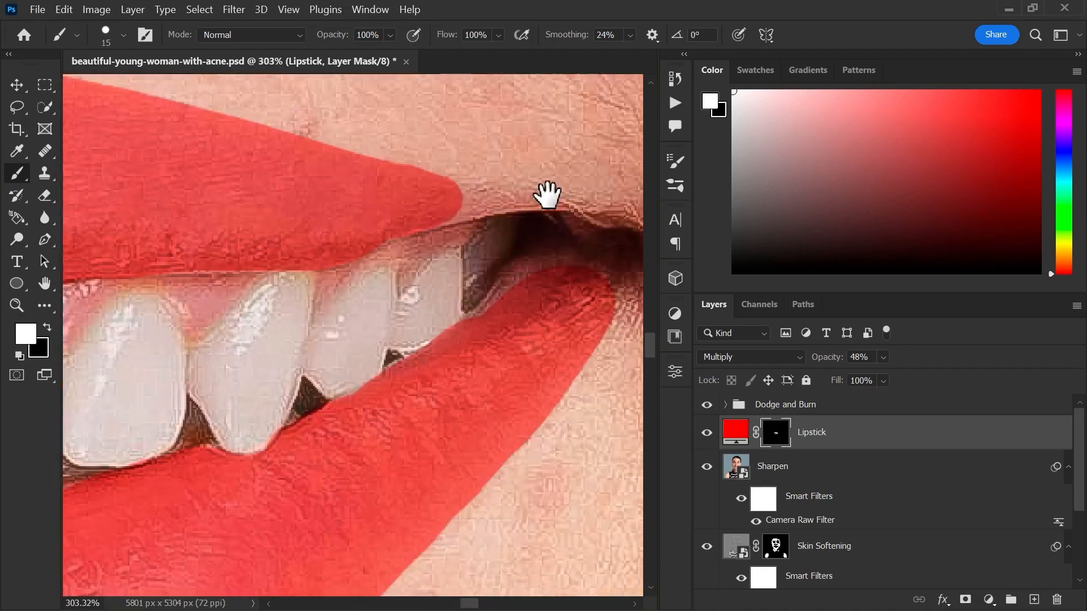
pyautogui.moveTo(548, 194); pyautogui.dragTo(440, 219)
pyautogui.moveTo(518, 243)
pyautogui.mouseDown()
pyautogui.moveTo(434, 277)
pyautogui.moveTo(495, 308)
pyautogui.moveTo(503, 291)
pyautogui.mouseUp()
pyautogui.scroll(1, 532, 298)
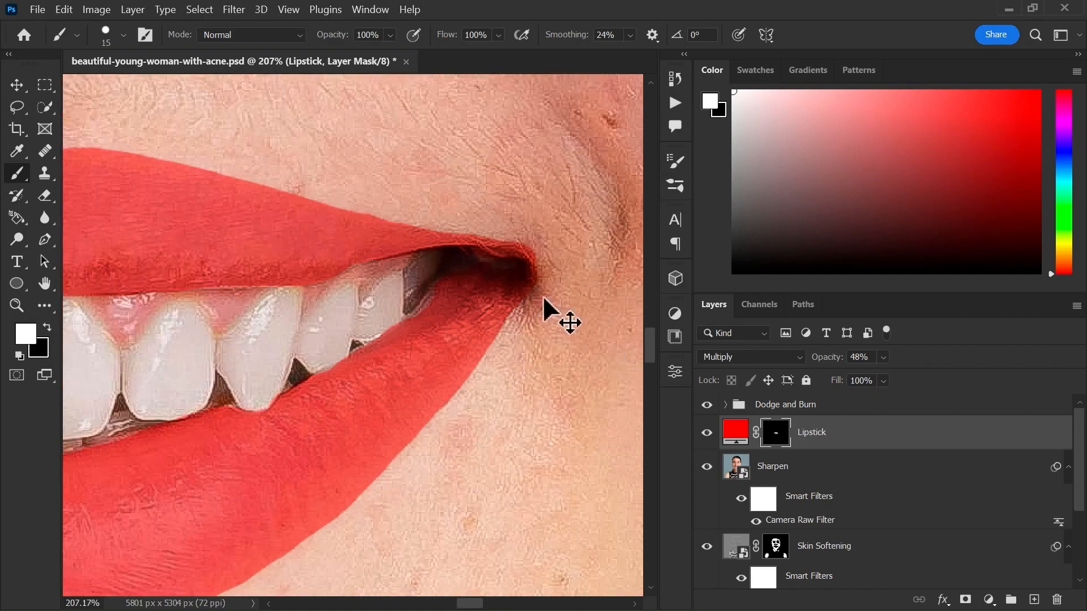
# - Raise the Lipstick layer's opacity to 100%
pyautogui.hotkey('ctrl', '0')
pyautogui.press('v')
pyautogui.scroll(4, 368, 393)
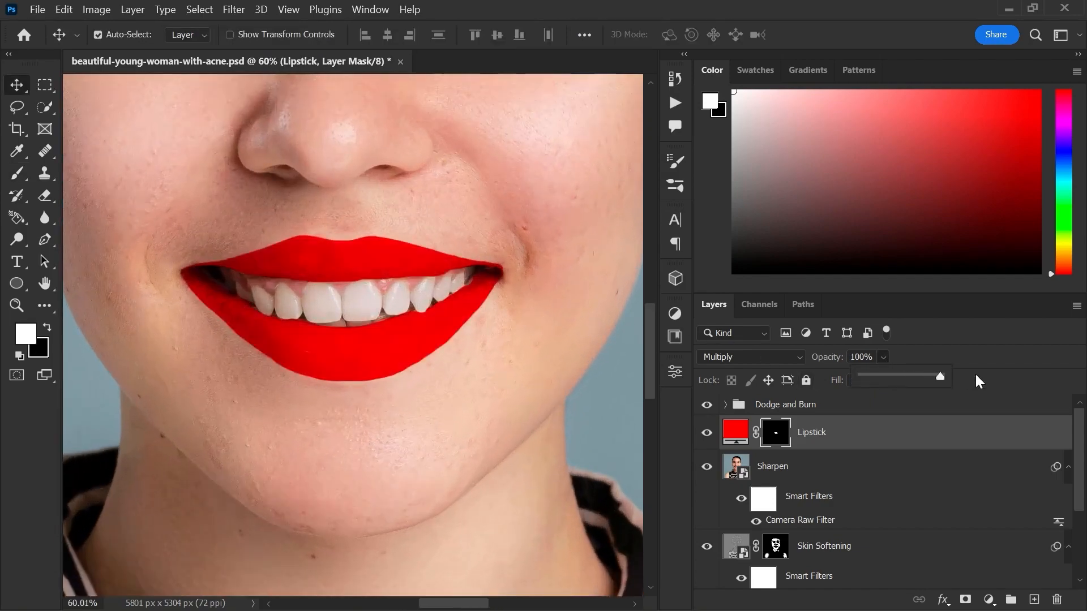
# - Split the Lipstick layer's Blend If sliders for the underlying layer to 40/134 in the shadows and 142/201 in the highlights
pyautogui.click(862, 429)
pyautogui.click(943, 600)
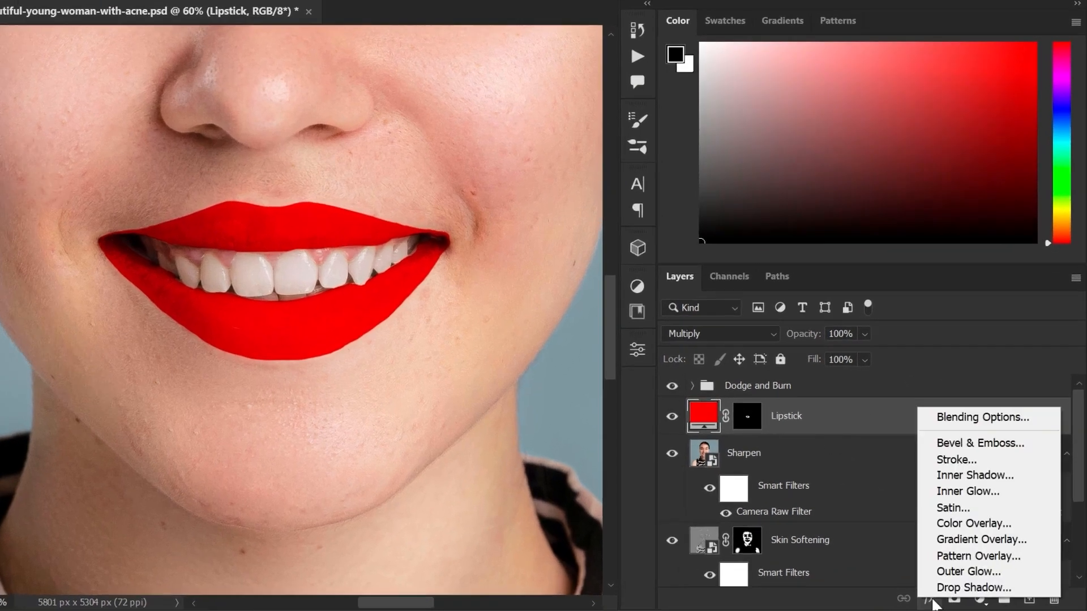
pyautogui.click(985, 422)
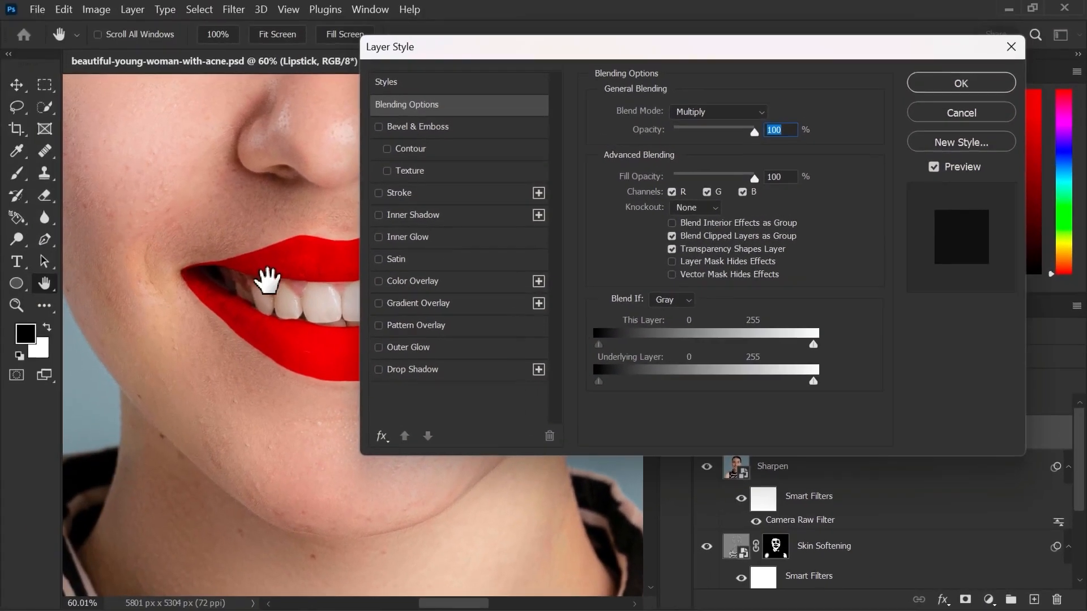
pyautogui.moveTo(268, 282); pyautogui.dragTo(148, 285)
pyautogui.moveTo(813, 379); pyautogui.dragTo(723, 387)
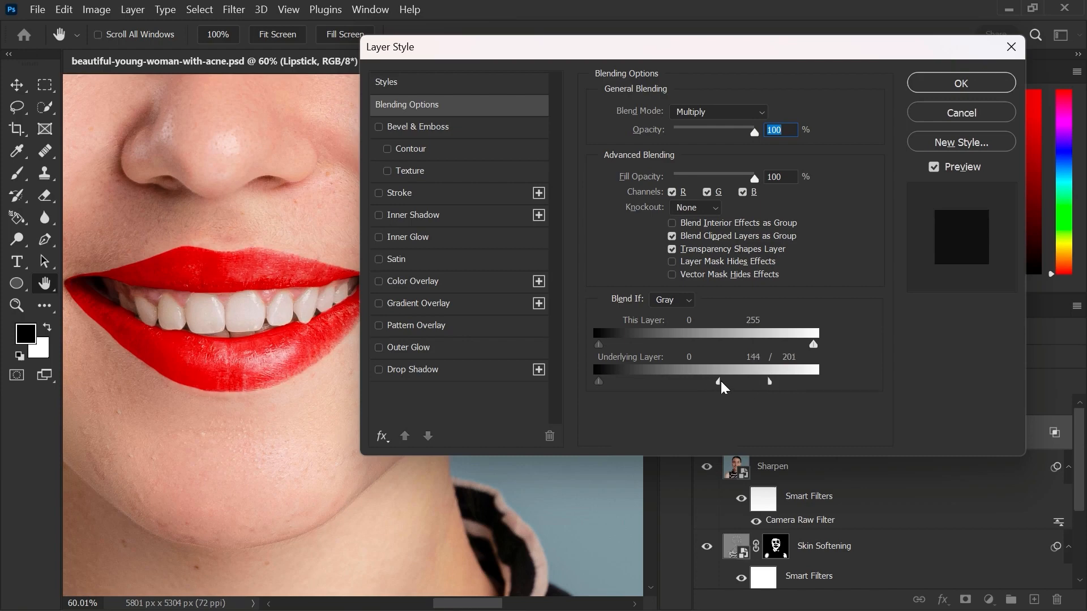
pyautogui.moveTo(598, 381); pyautogui.dragTo(715, 388)
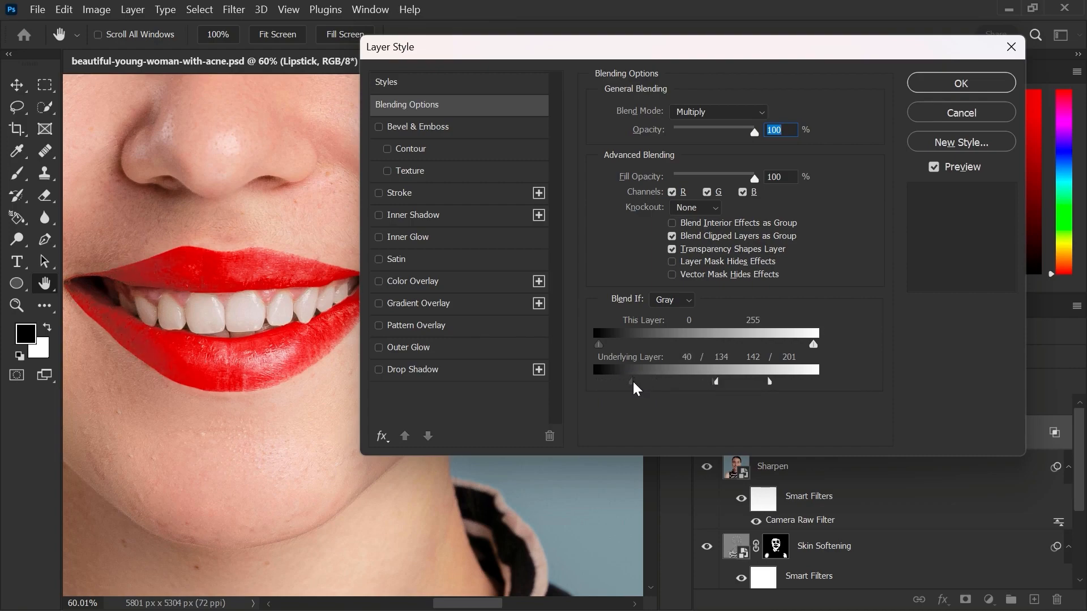
pyautogui.click(931, 83)
pyautogui.moveTo(305, 281); pyautogui.dragTo(439, 272)
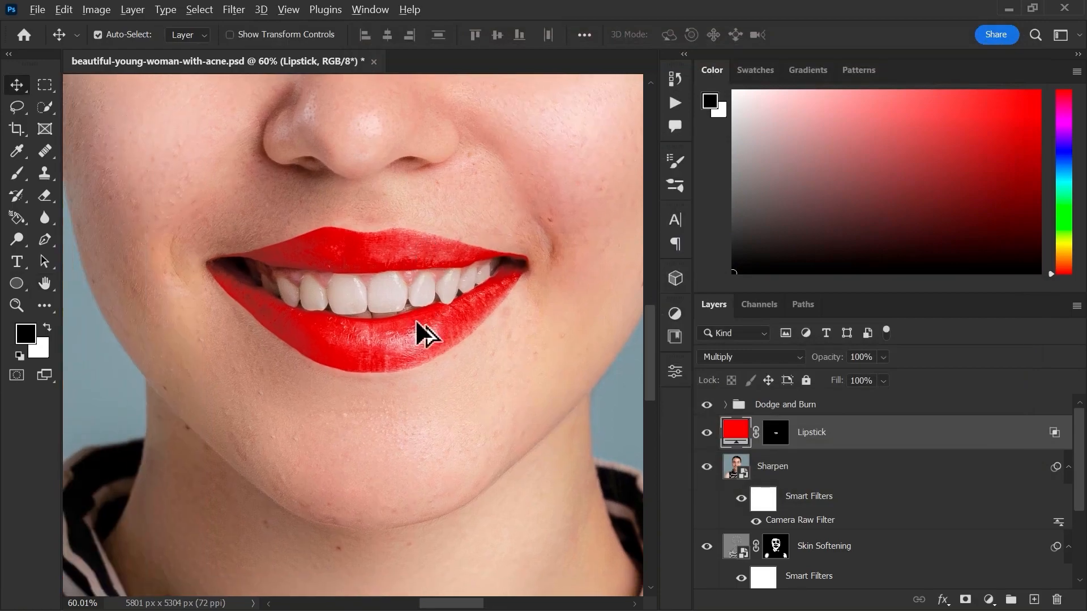
# - Feather the Lipstick layer mask by about 7.8 px
pyautogui.scroll(3, 417, 324)
pyautogui.click(776, 432)
pyautogui.click(676, 372)
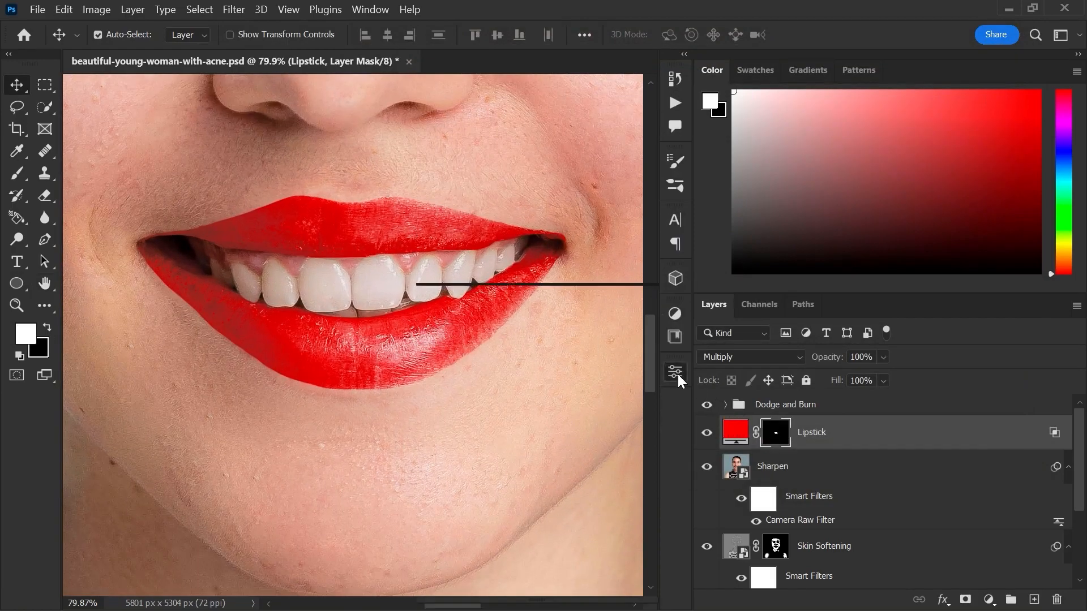
pyautogui.moveTo(542, 470); pyautogui.dragTo(503, 467)
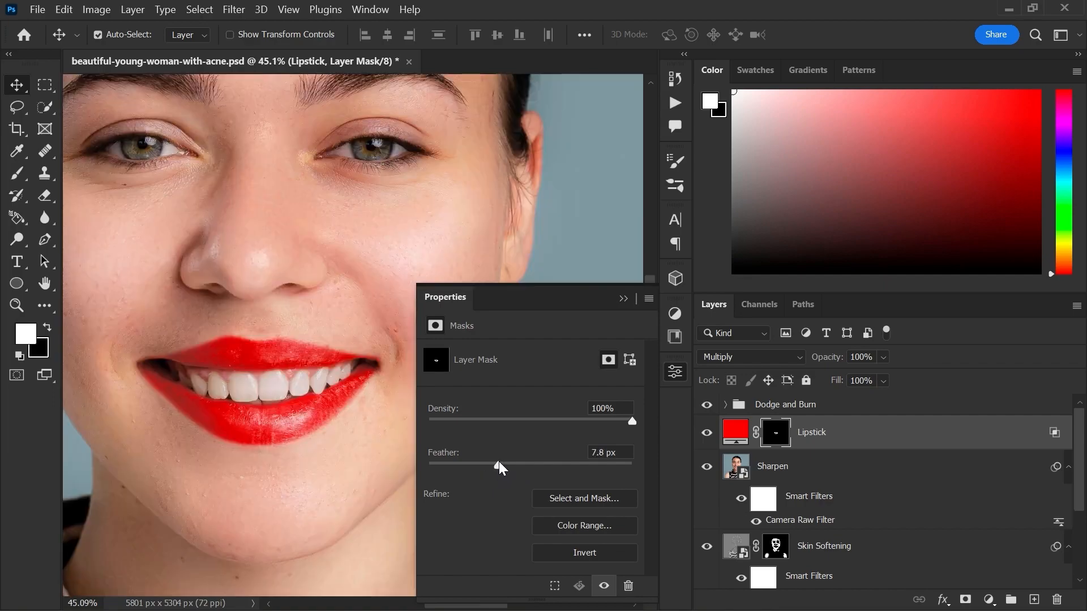
pyautogui.click(676, 372)
# - Change the Lipstick fill colour to a lighter, pinkish red
pyautogui.doubleClick(736, 432)
pyautogui.moveTo(787, 273)
pyautogui.mouseDown()
pyautogui.moveTo(745, 255)
pyautogui.moveTo(703, 253)
pyautogui.moveTo(713, 254)
pyautogui.moveTo(698, 269)
pyautogui.moveTo(702, 261)
pyautogui.mouseUp()
pyautogui.click(991, 252)
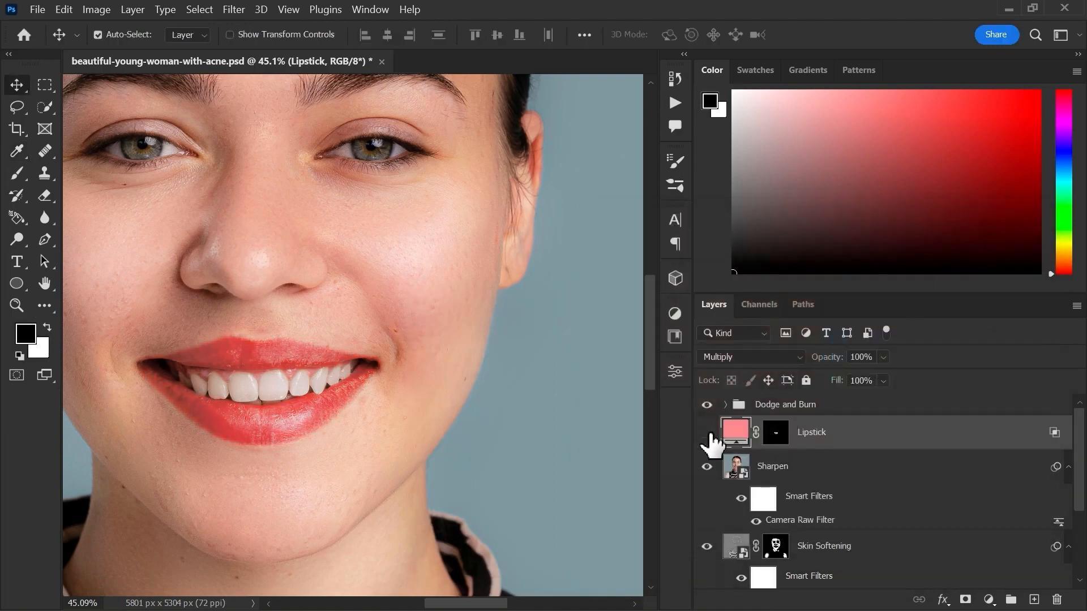
# - Compare the portrait with and without the Lipstick layer
pyautogui.click(709, 434)
pyautogui.click(709, 433)
pyautogui.click(708, 433)
pyautogui.hotkey('ctrl', '0')
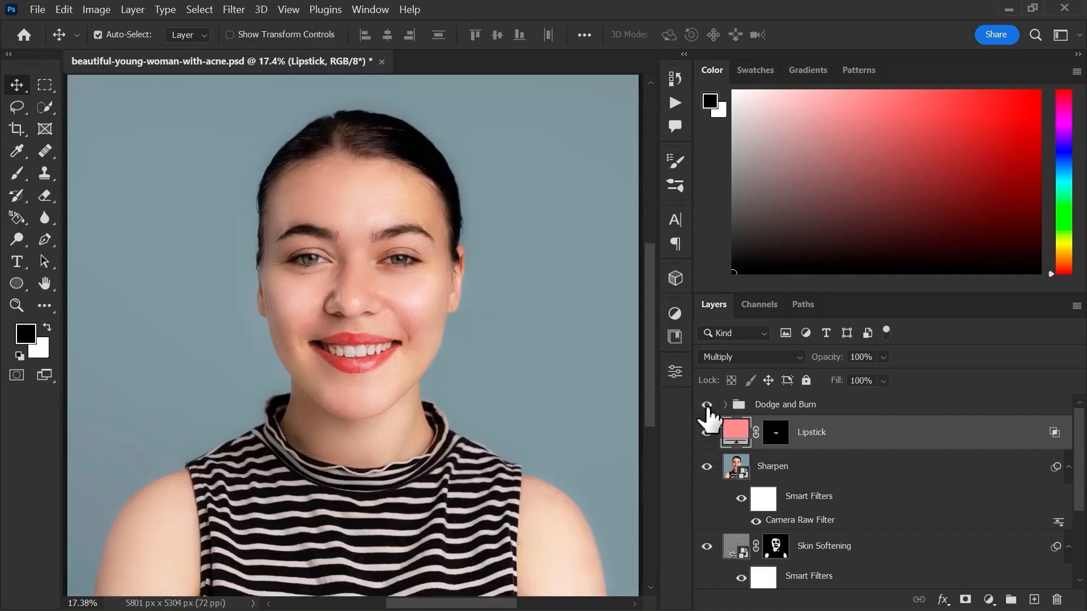
# - Compare the fully retouched portrait with the original Background layer shown alone
pyautogui.scroll(-3, 821, 510)
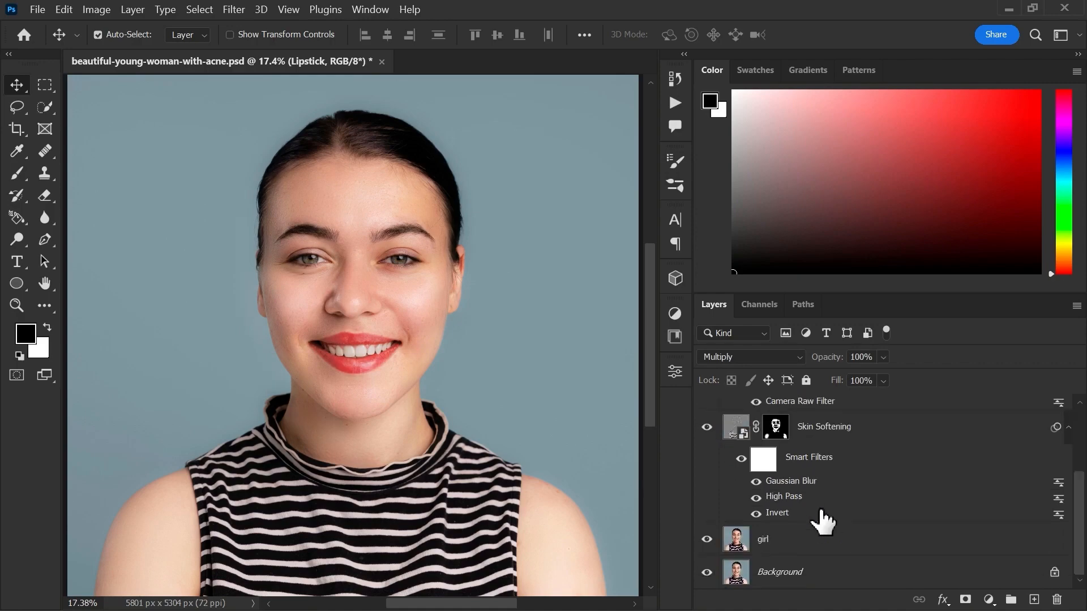
pyautogui.keyDown('alt'); pyautogui.click(707, 573); pyautogui.keyUp('alt')
pyautogui.keyDown('alt'); pyautogui.click(707, 573); pyautogui.keyUp('alt')
pyautogui.keyDown('alt'); pyautogui.click(707, 573); pyautogui.keyUp('alt')
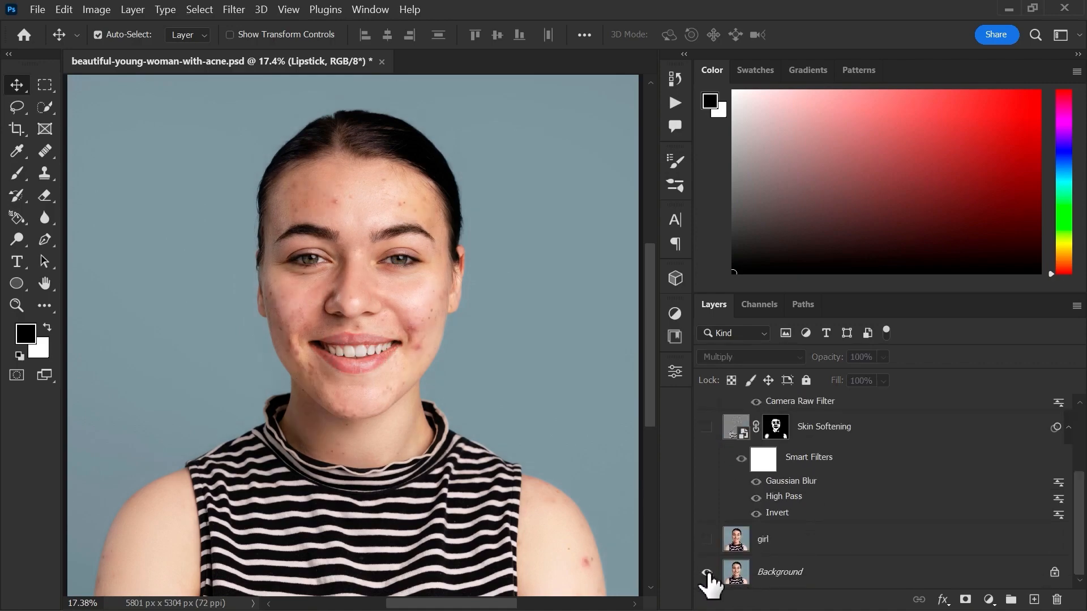
pyautogui.keyDown('alt'); pyautogui.click(707, 573); pyautogui.keyUp('alt')
pyautogui.keyDown('alt'); pyautogui.click(707, 573); pyautogui.keyUp('alt')
pyautogui.keyDown('alt'); pyautogui.click(707, 573); pyautogui.keyUp('alt')
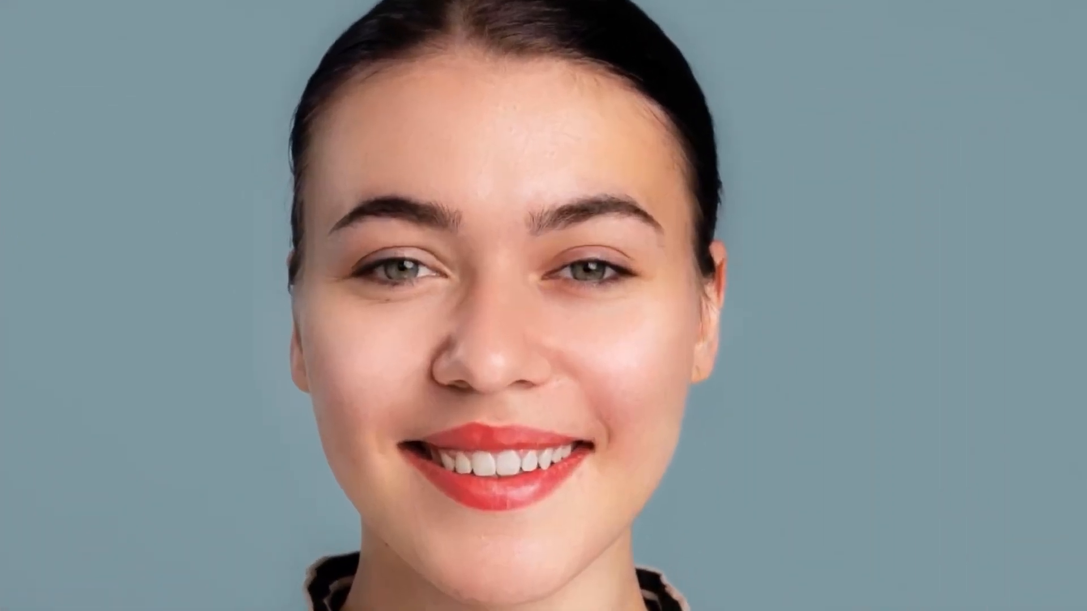